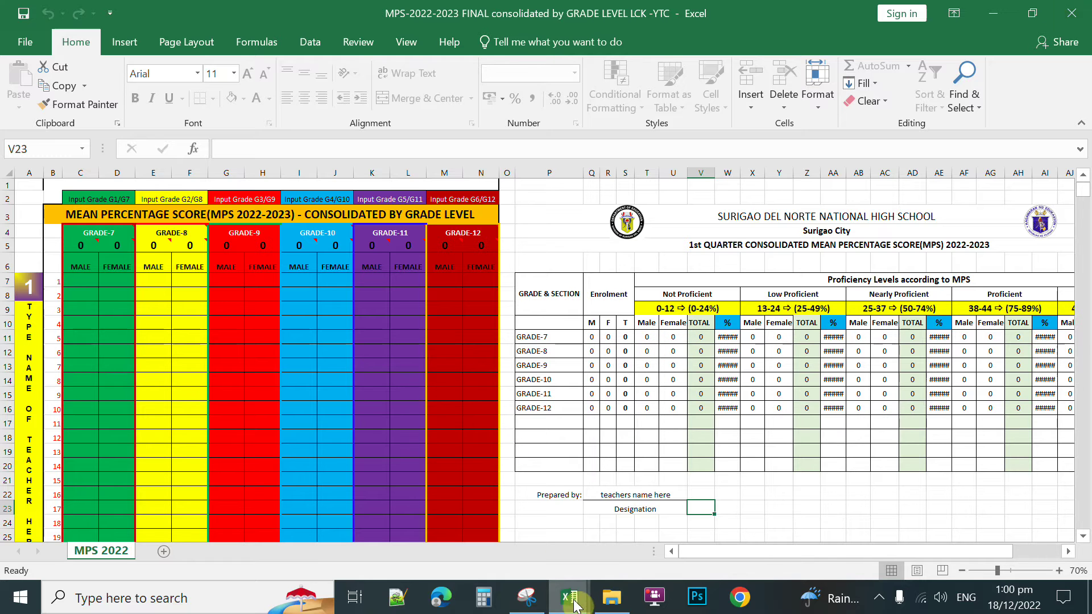
Step: Switch to the TLE e-class workbook and copy the male learners' Quarterly Assessment scores in AF12:AF29 of TLE_Q1
{"action": "mouse_move", "coordinate": [567, 598]}
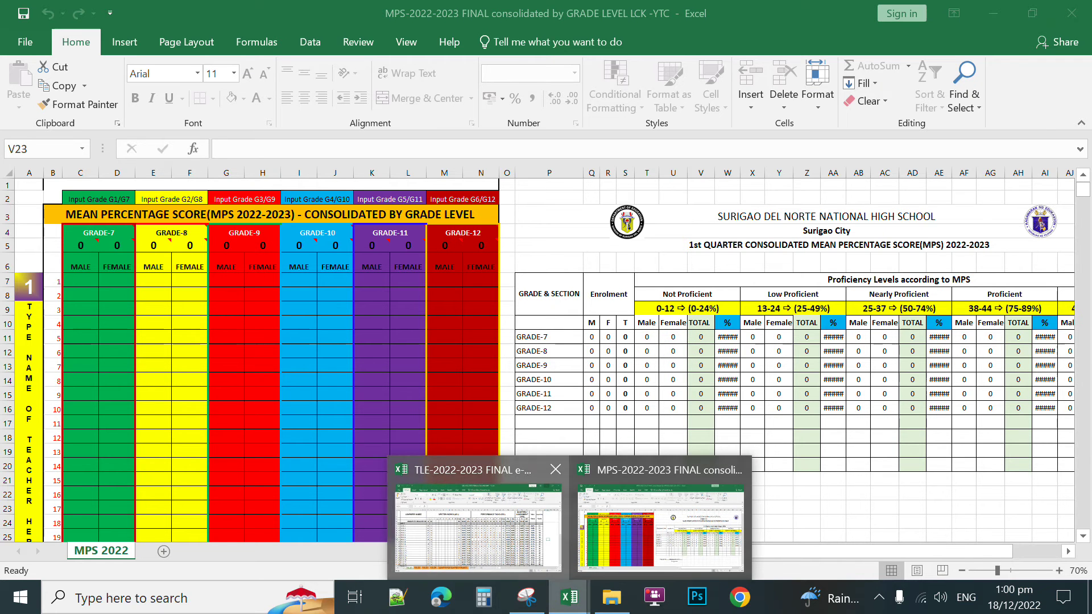
{"action": "left_click", "coordinate": [525, 469]}
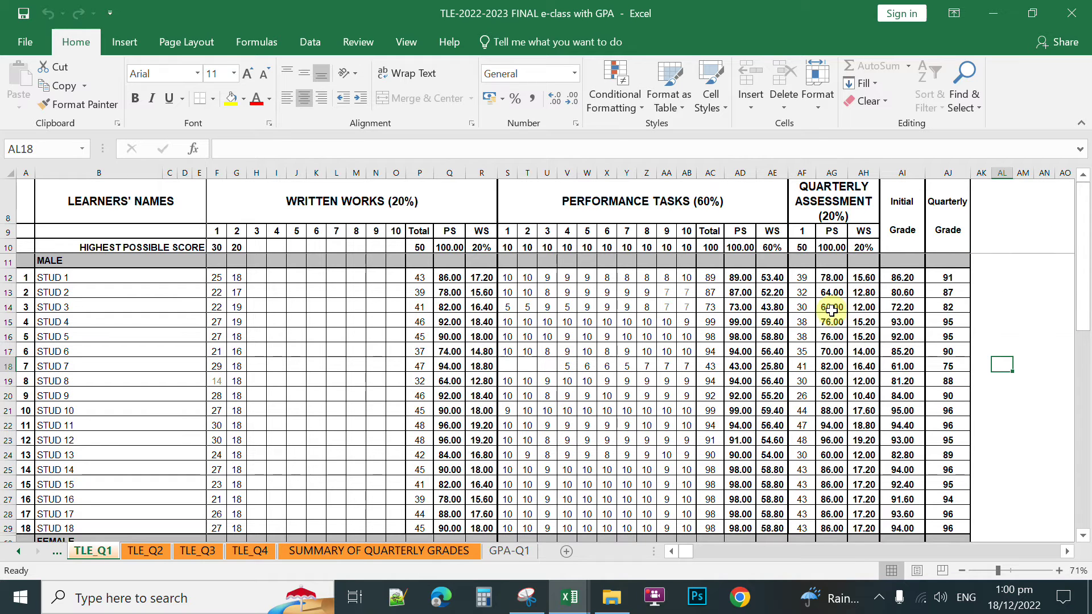
{"action": "left_click_drag", "start_coordinate": [803, 280], "coordinate": [803, 483]}
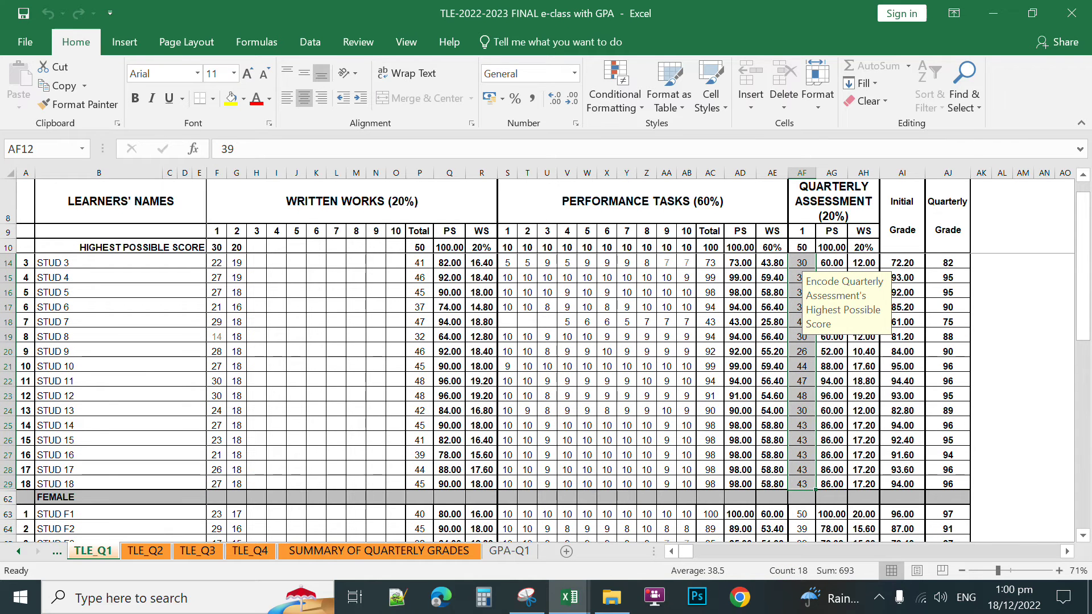
{"action": "right_click", "coordinate": [800, 425]}
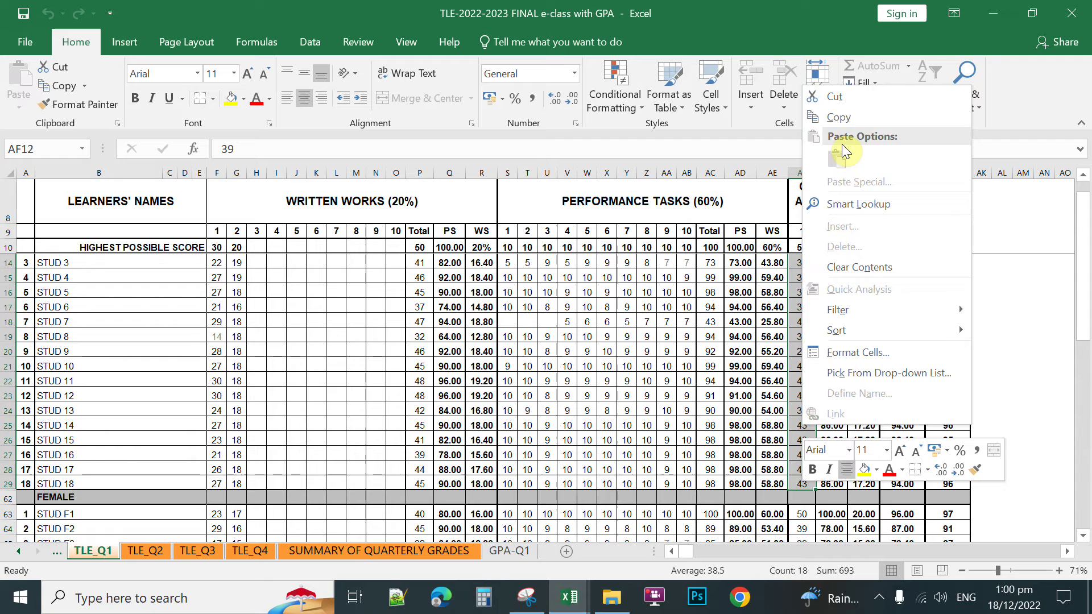
{"action": "left_click", "coordinate": [839, 116]}
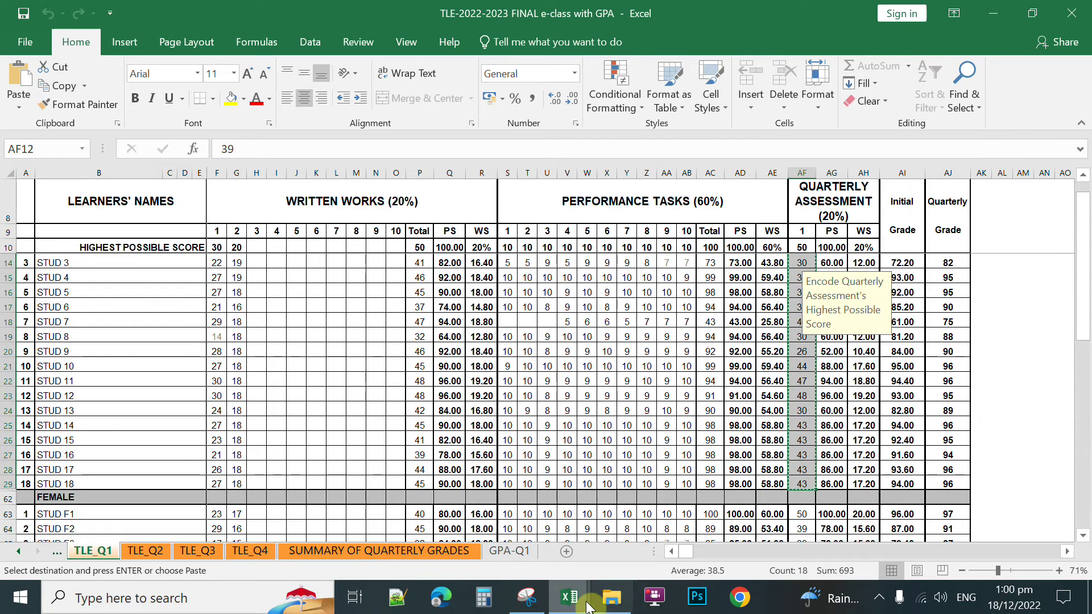
Step: Paste the copied scores as values into the Grade-7 male column of the consolidated MPS workbook, starting at C7
{"action": "left_click", "coordinate": [569, 597]}
{"action": "left_click", "coordinate": [622, 537]}
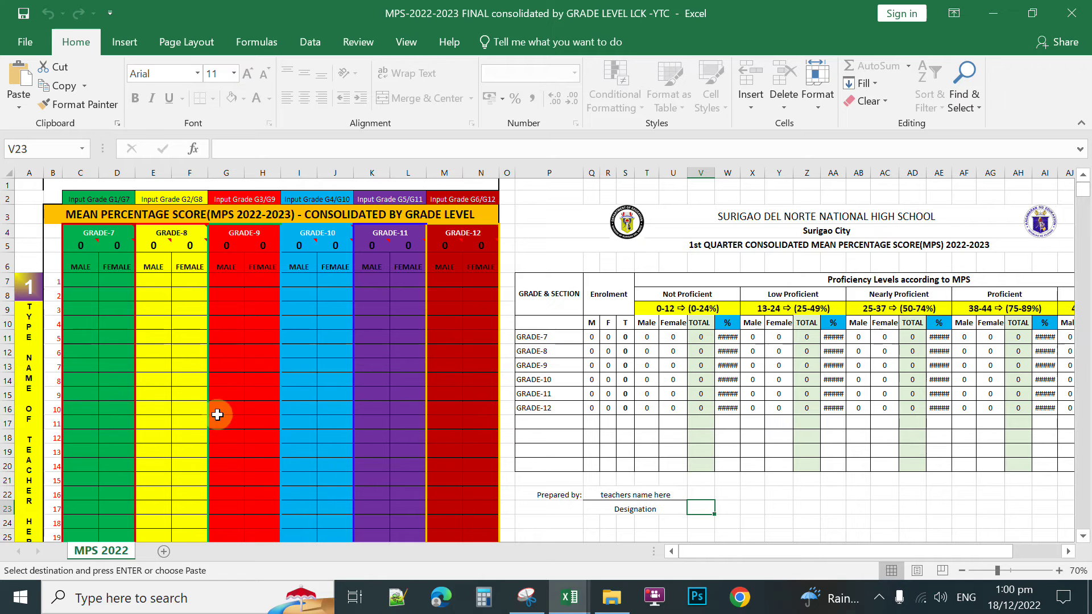
{"action": "left_click", "coordinate": [80, 279]}
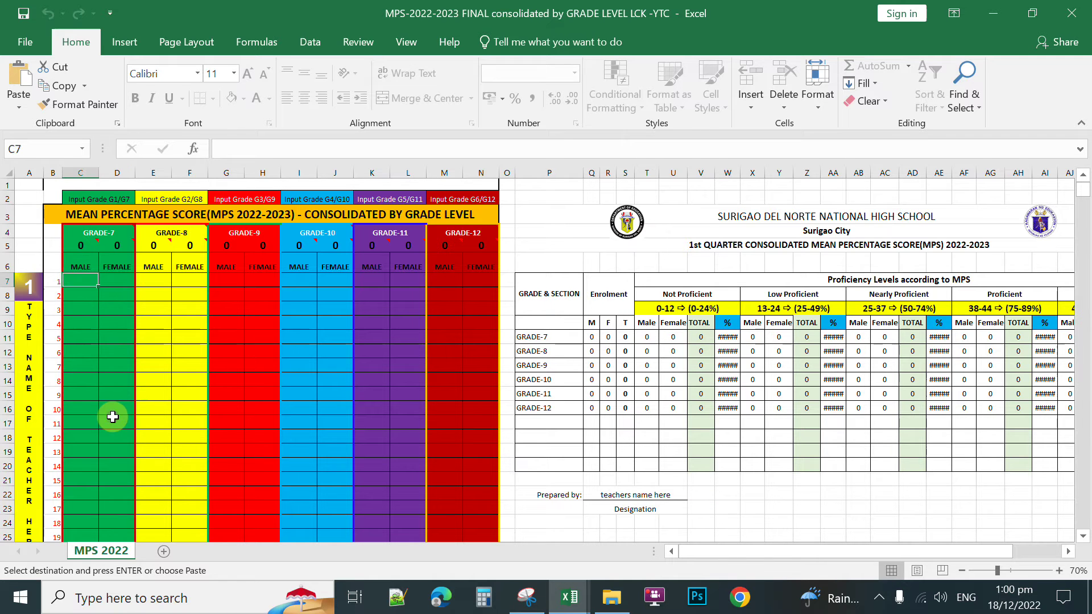
{"action": "right_click", "coordinate": [112, 416]}
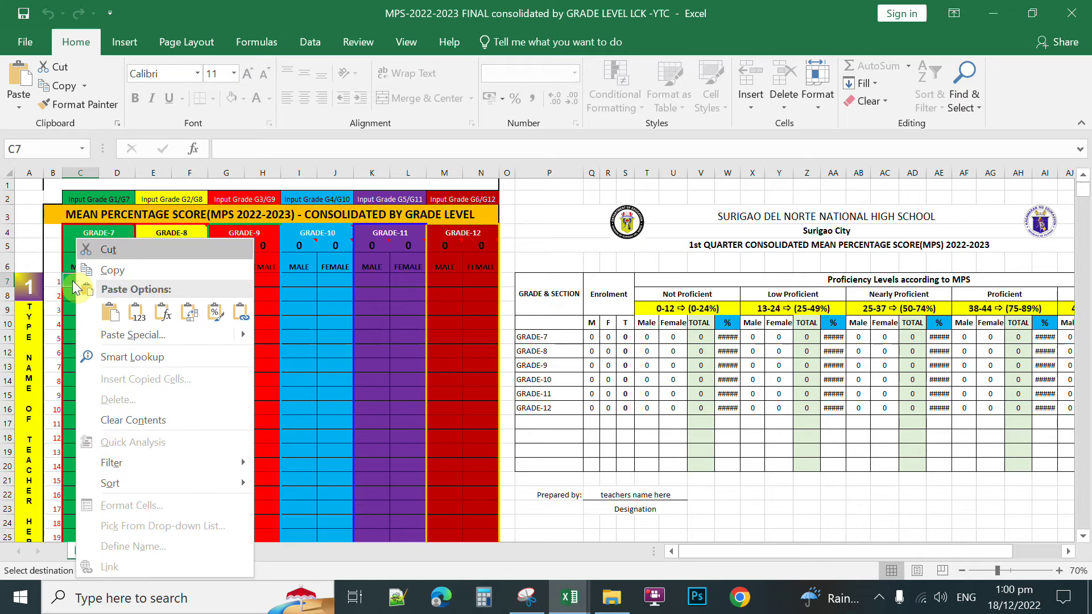
{"action": "left_click", "coordinate": [136, 314]}
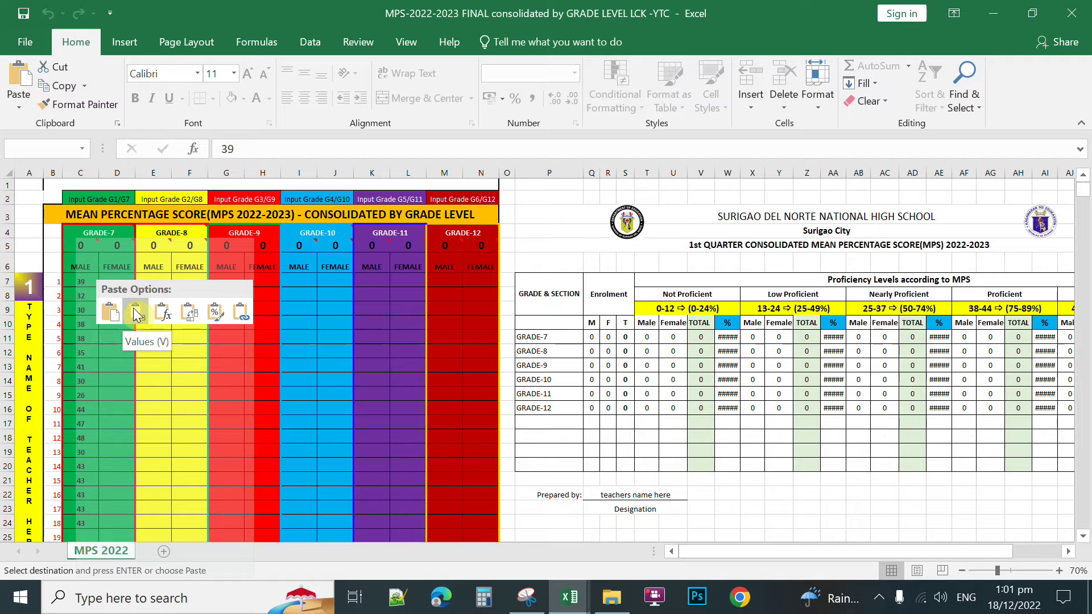
{"action": "left_click", "coordinate": [136, 314]}
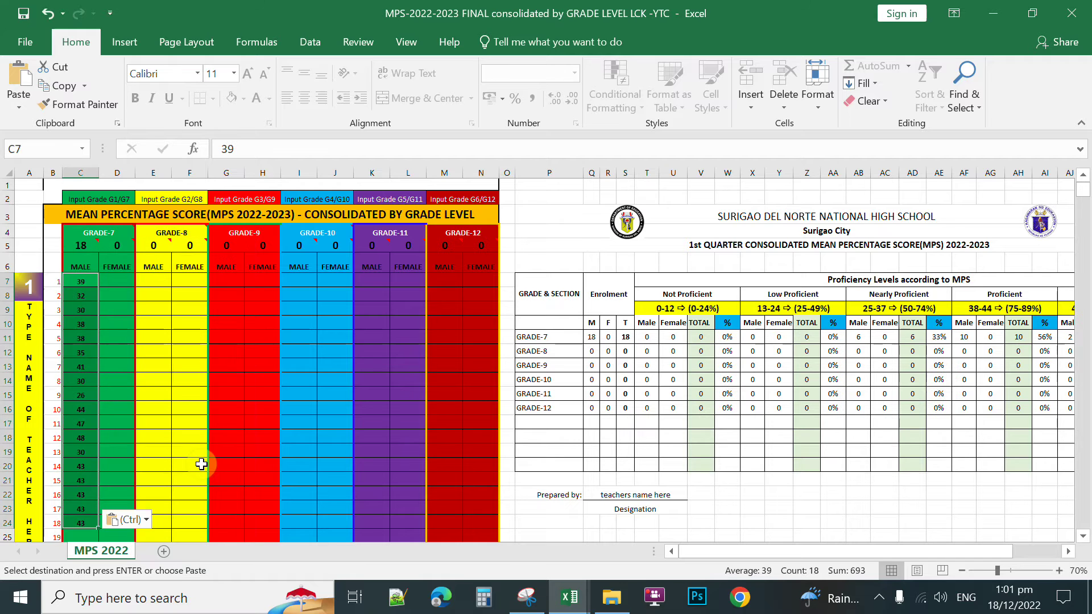
{"action": "left_click", "coordinate": [87, 310]}
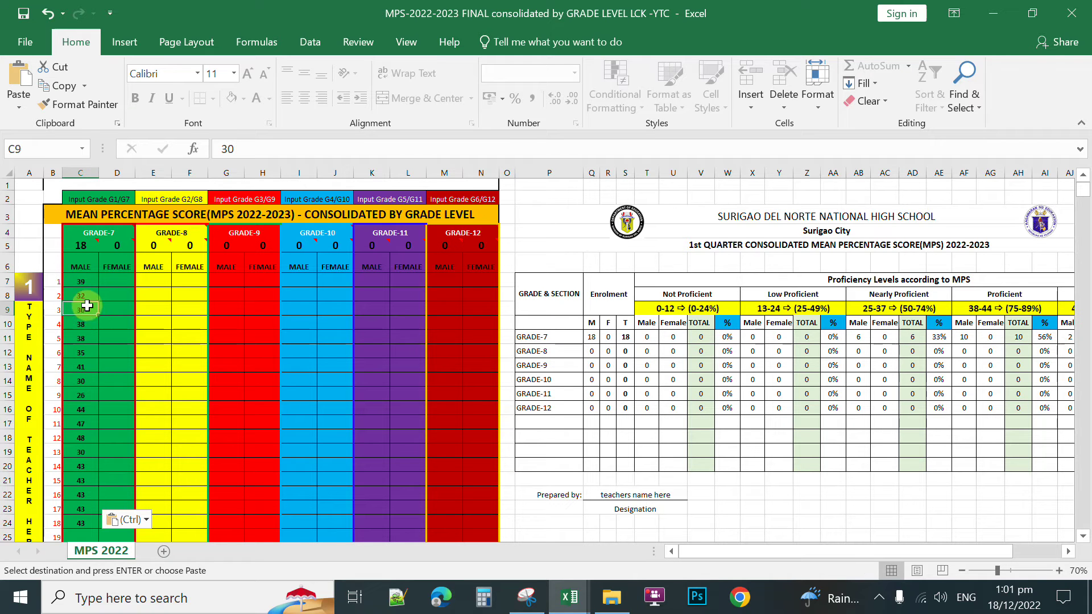
Step: Return to the TLE e-class workbook and copy the female learners' Quarterly Assessment scores in AF63:AF86
{"action": "mouse_move", "coordinate": [568, 597]}
{"action": "left_click", "coordinate": [472, 506]}
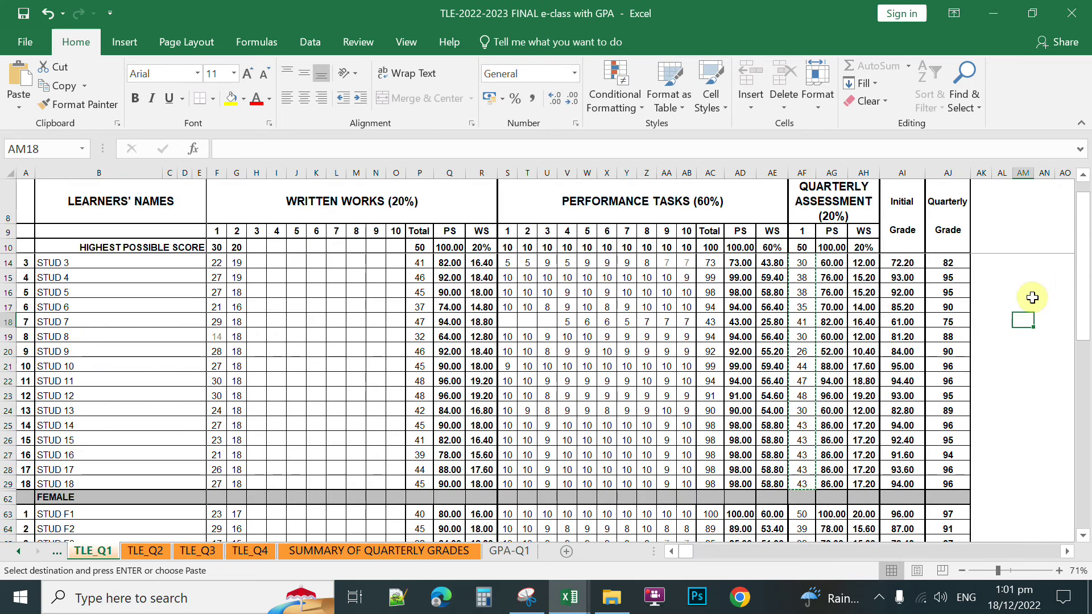
{"action": "left_click_drag", "start_coordinate": [1083, 268], "coordinate": [1083, 354]}
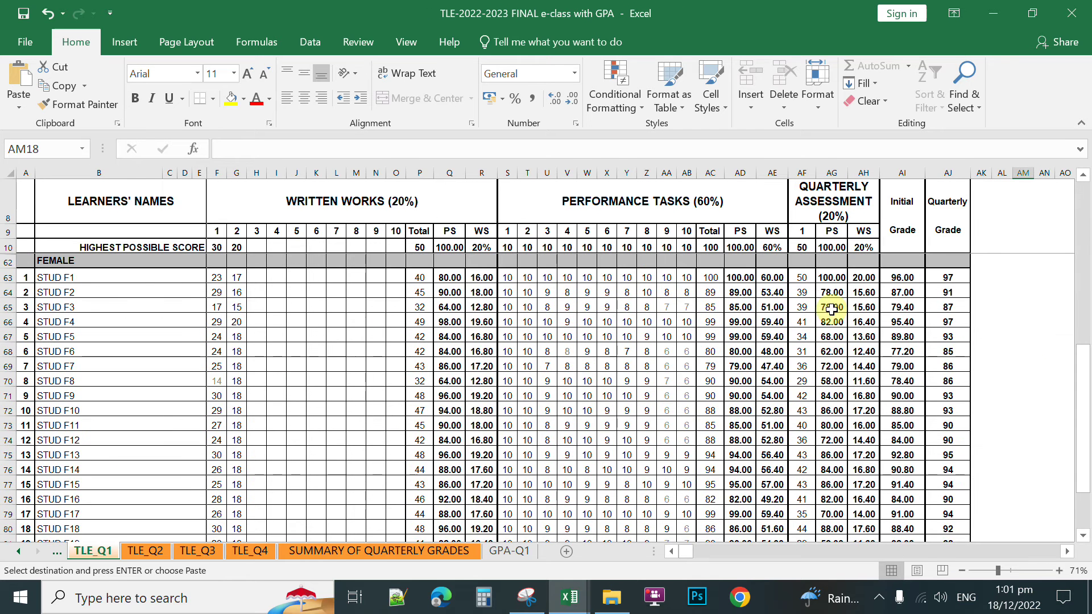
{"action": "left_click_drag", "start_coordinate": [801, 277], "coordinate": [801, 455]}
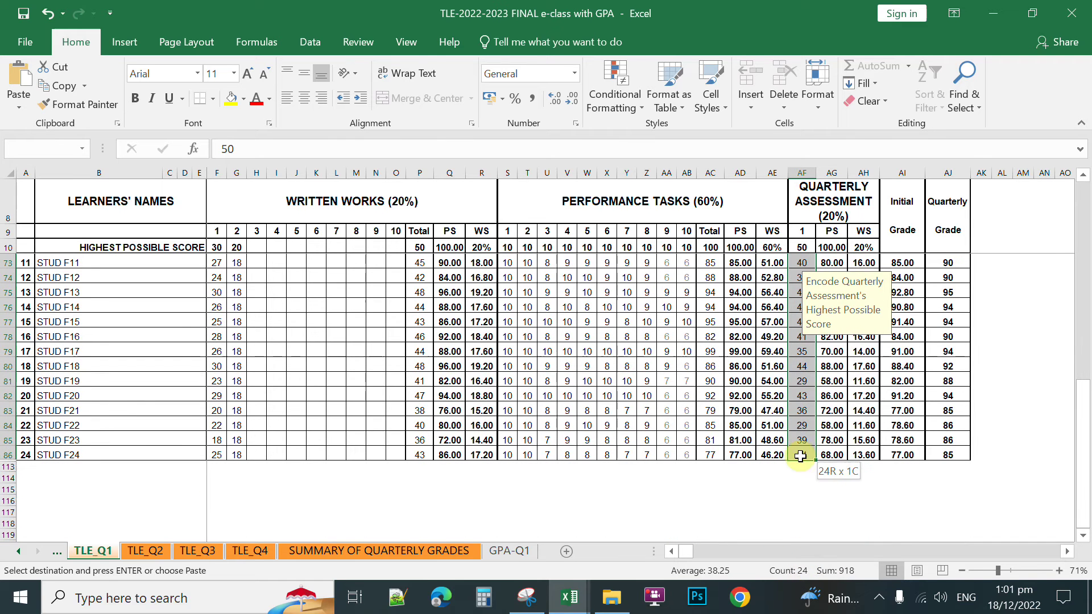
{"action": "right_click", "coordinate": [803, 396]}
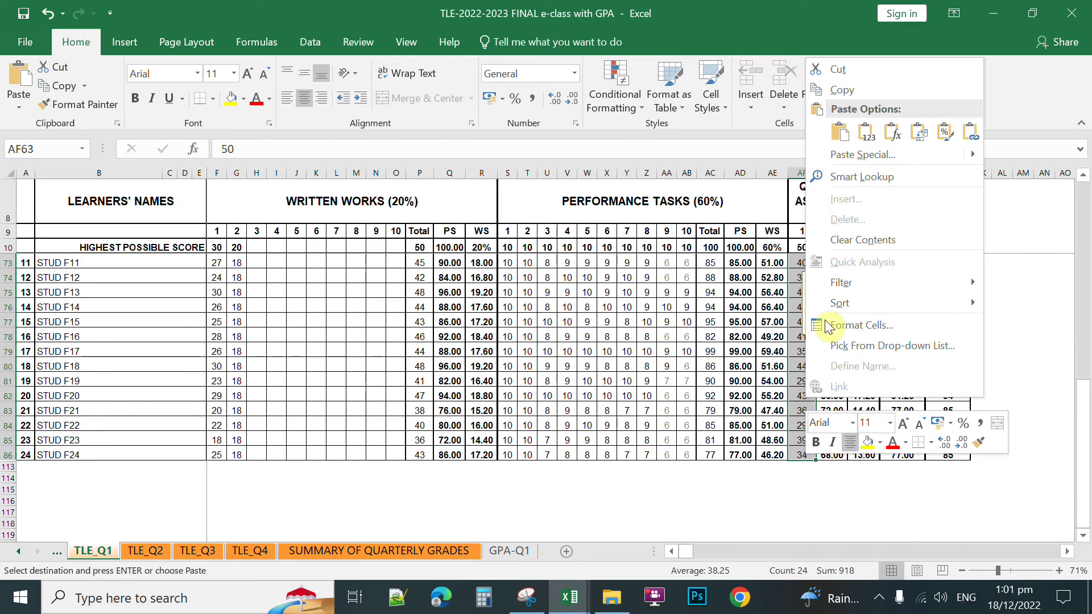
{"action": "left_click", "coordinate": [849, 91]}
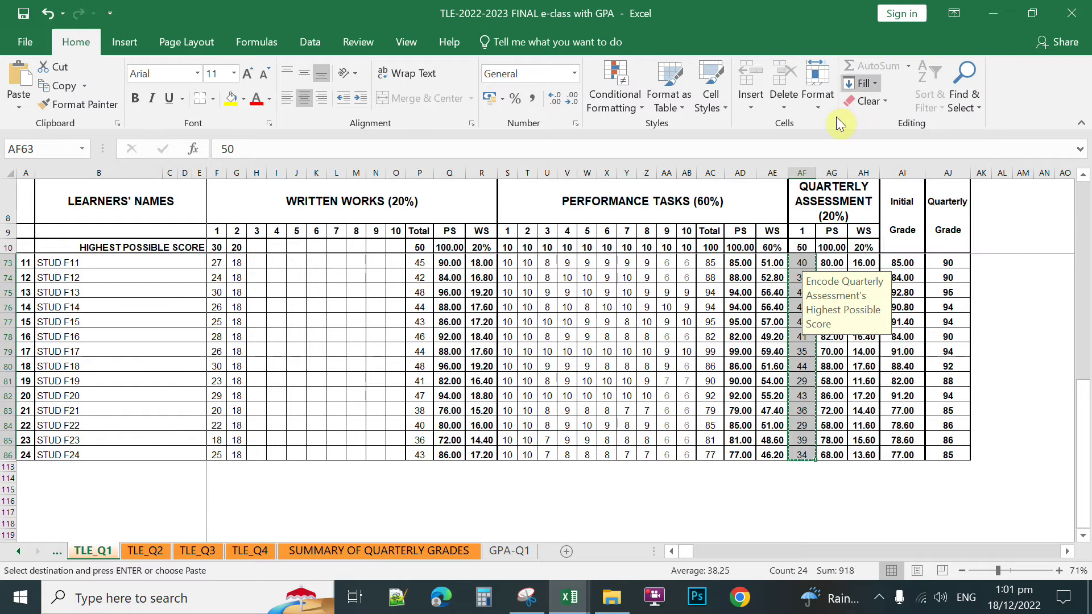
Step: Paste the female scores as values into the Grade-7 female column of the MPS workbook, starting at D7
{"action": "mouse_move", "coordinate": [579, 604]}
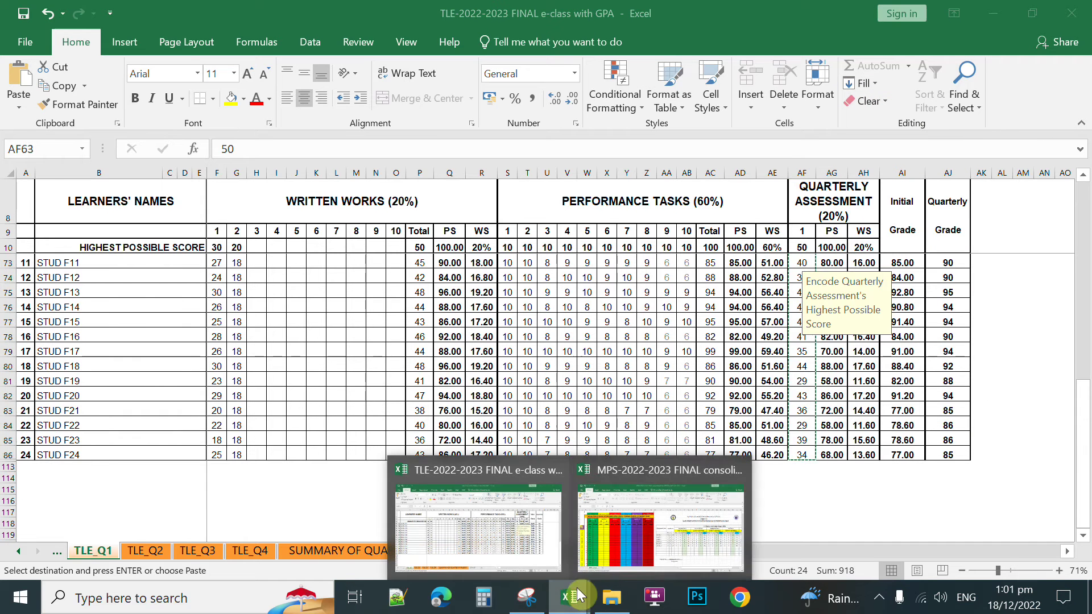
{"action": "left_click", "coordinate": [631, 529]}
{"action": "left_click", "coordinate": [115, 284]}
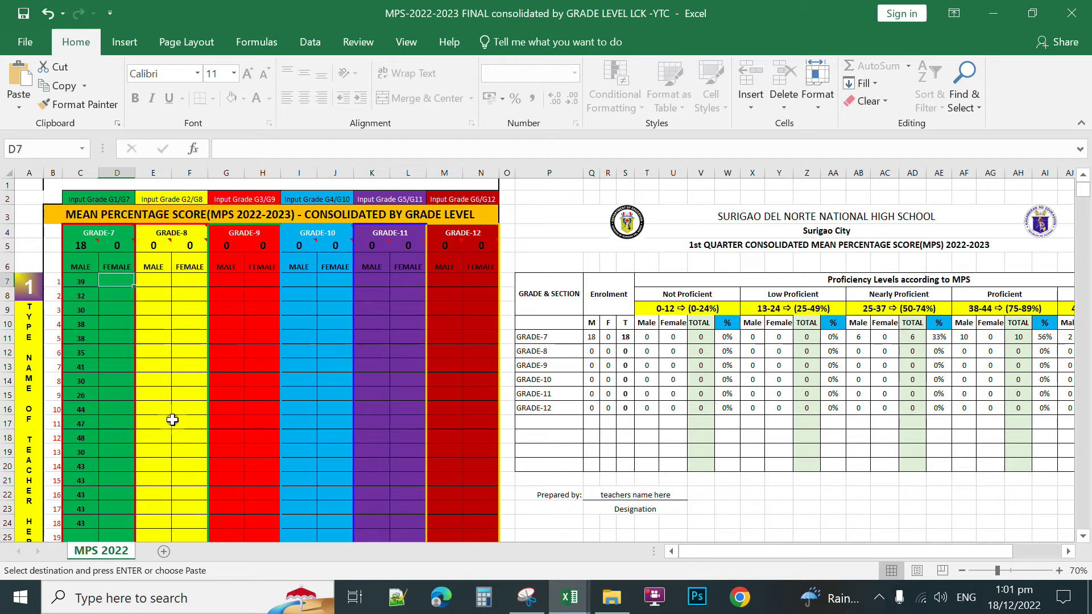
{"action": "key", "text": "shift+F10"}
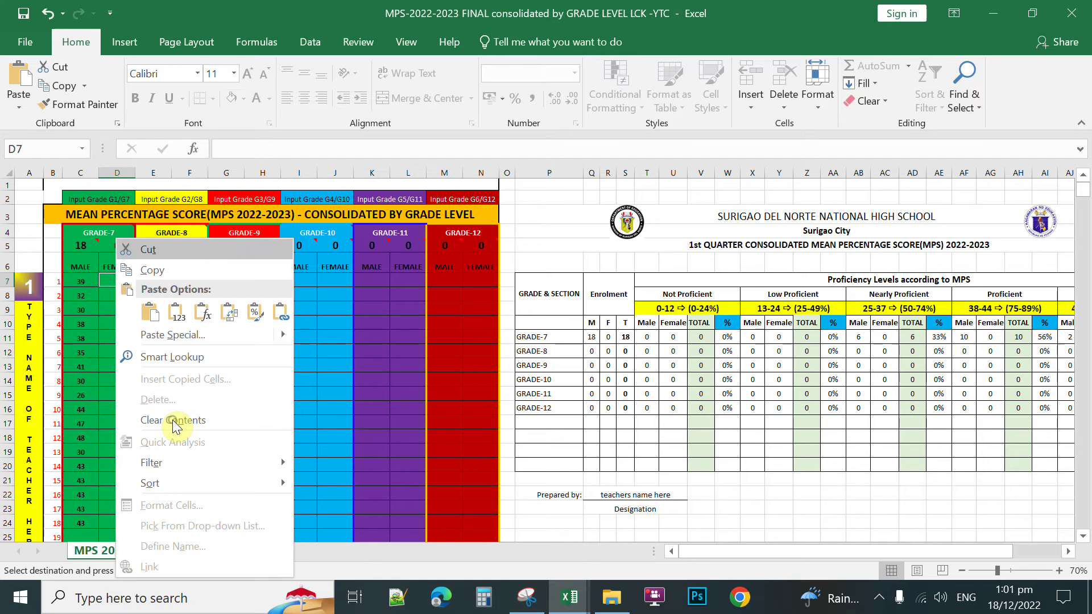
{"action": "left_click", "coordinate": [173, 311]}
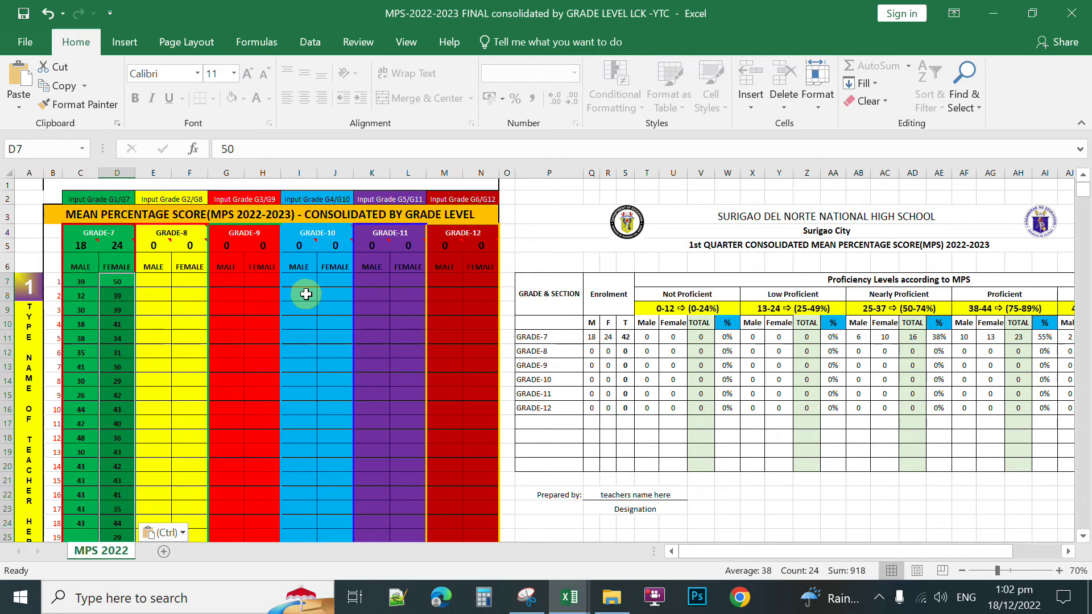
{"action": "left_click_drag", "start_coordinate": [297, 280], "coordinate": [267, 311]}
{"action": "left_click", "coordinate": [294, 280]}
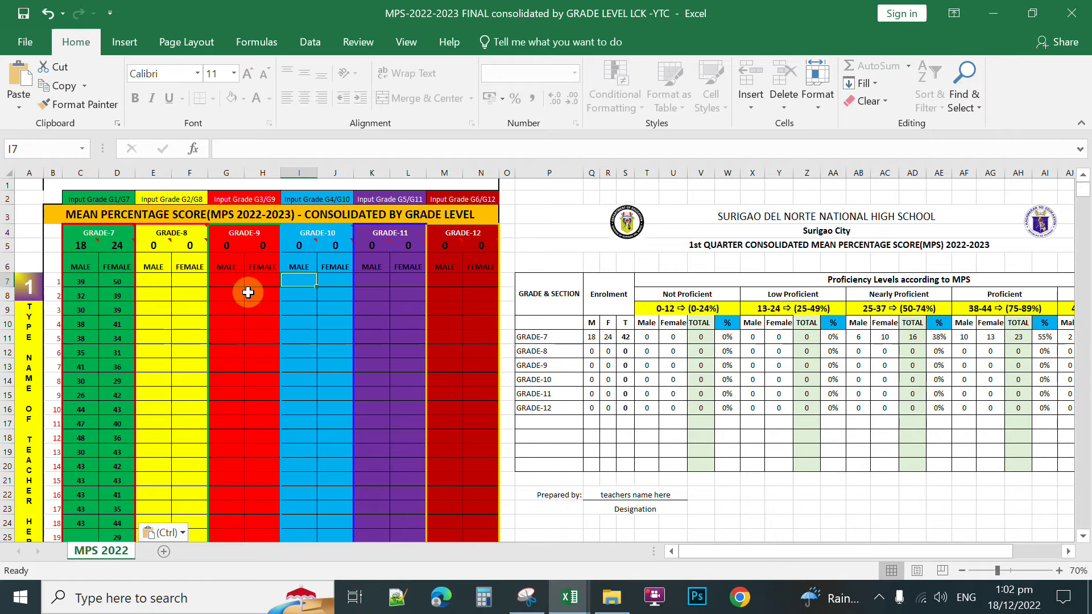
{"action": "left_click", "coordinate": [161, 277]}
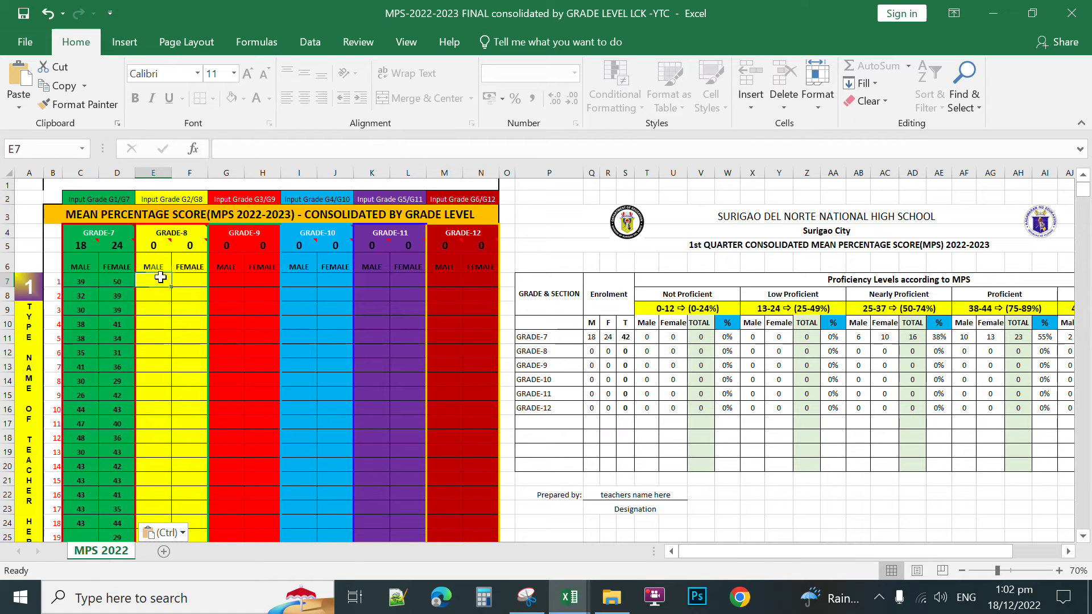
Step: Rename the GRADE-7 column heading in C4 to the section name 7-Honesty
{"action": "left_click", "coordinate": [93, 233]}
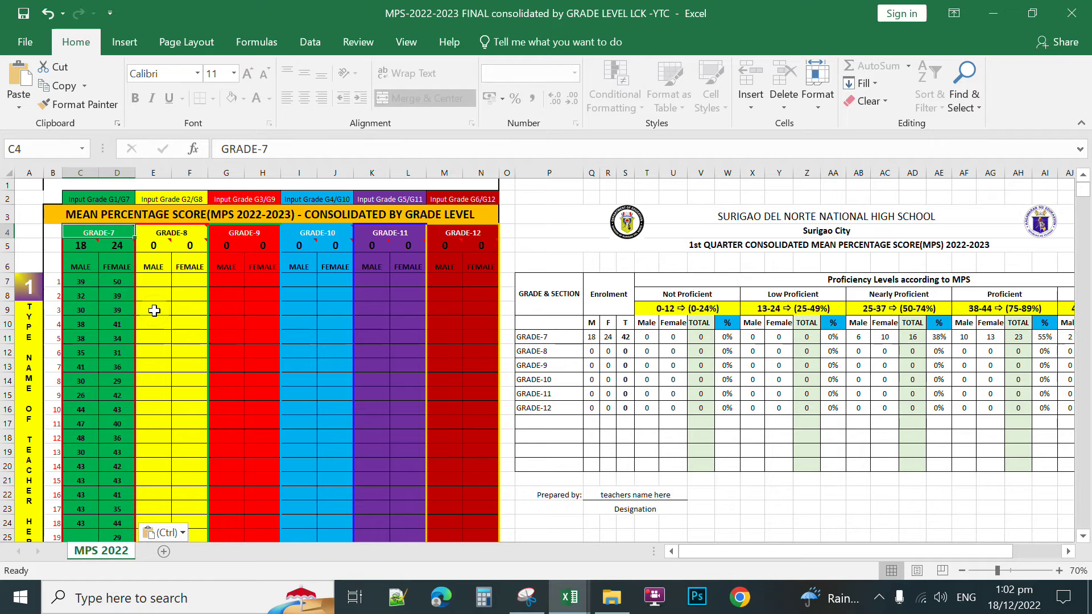
{"action": "type", "text": "7-hONESTY"}
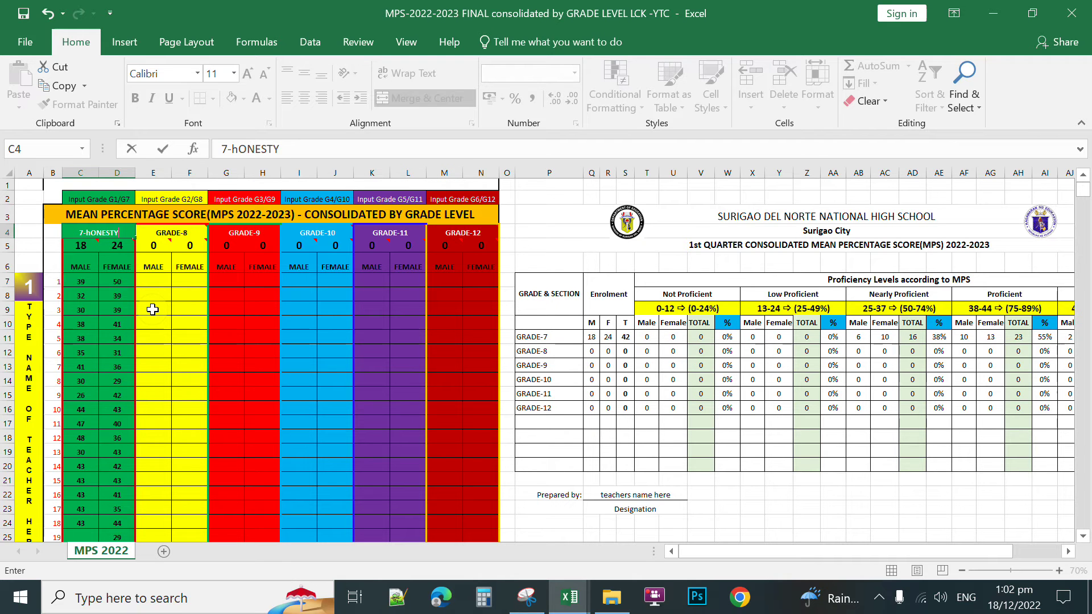
{"action": "key", "text": "Return"}
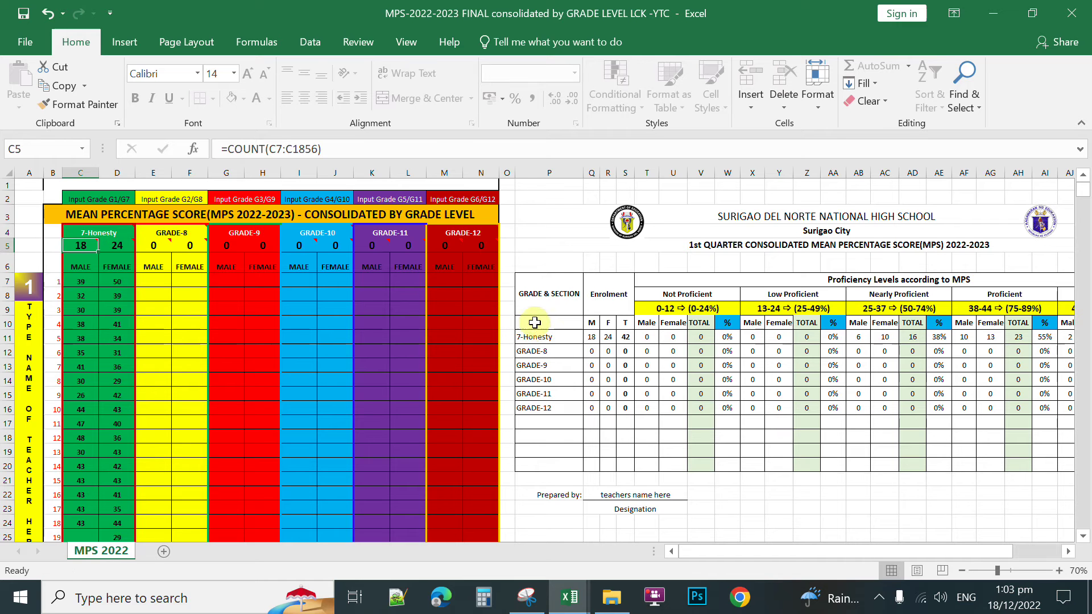
{"action": "left_click_drag", "start_coordinate": [555, 336], "coordinate": [1056, 340]}
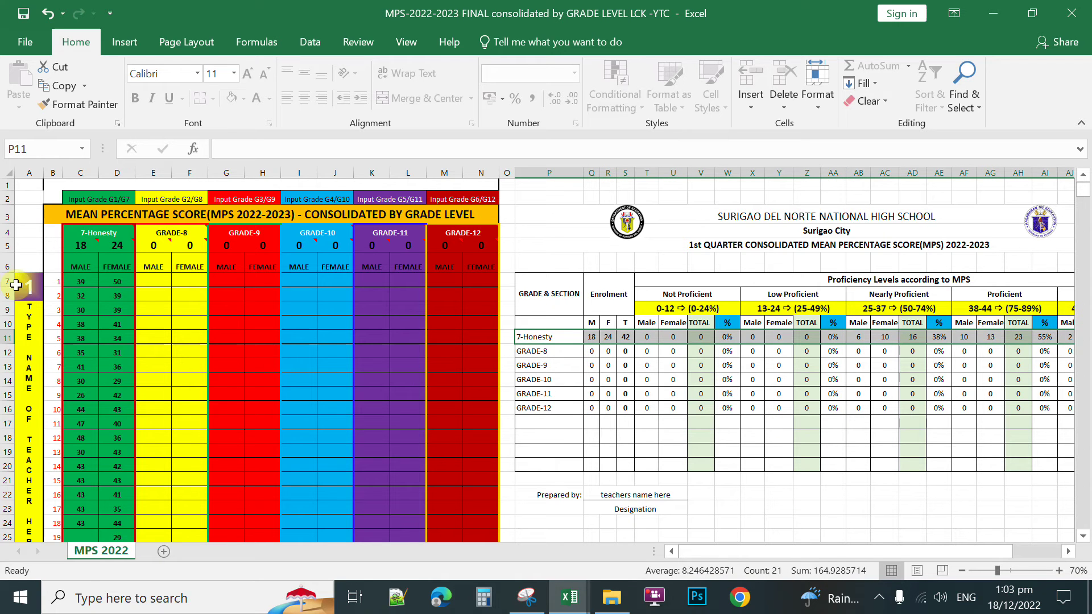
{"action": "left_click_drag", "start_coordinate": [74, 234], "coordinate": [97, 506]}
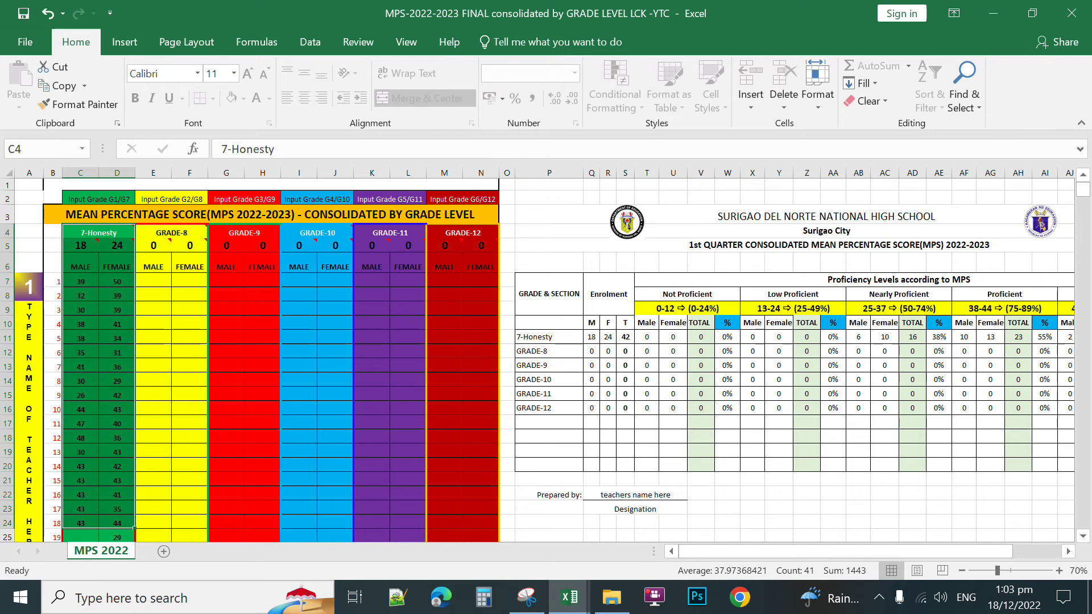
{"action": "left_click", "coordinate": [111, 480]}
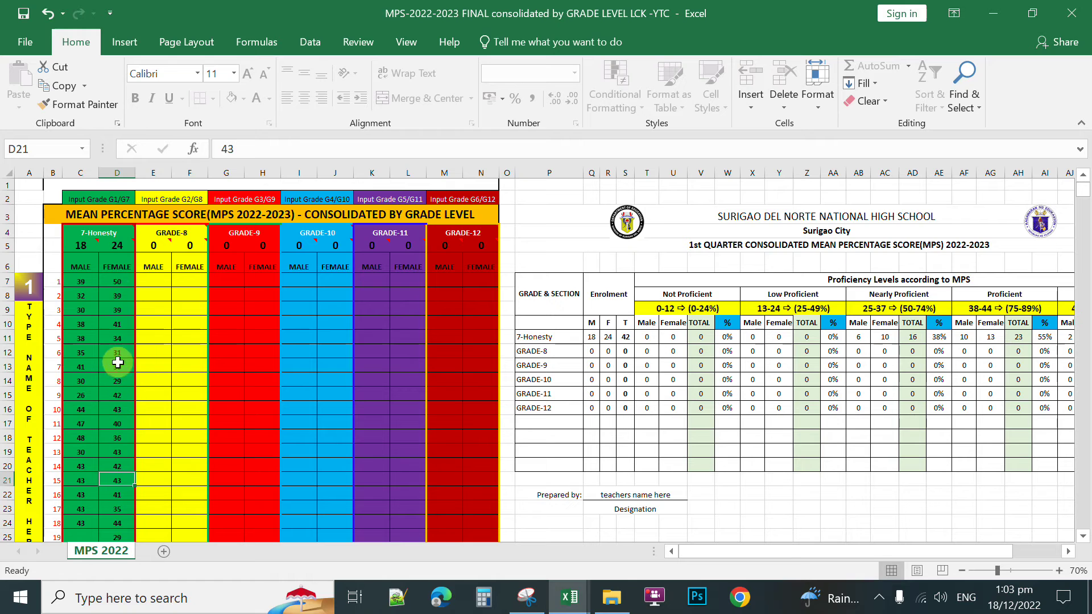
Step: Rename the GRADE-8 column heading to 8-Pigeon and select E7, the first cell of its male column
{"action": "left_click", "coordinate": [171, 234]}
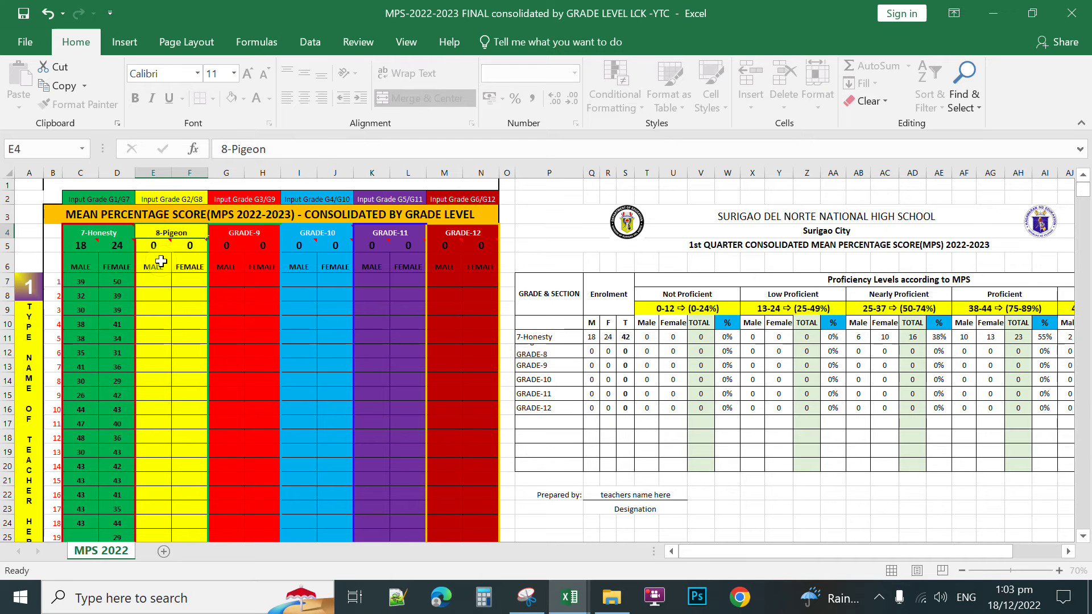
{"action": "key", "text": "Return"}
{"action": "left_click", "coordinate": [169, 307]}
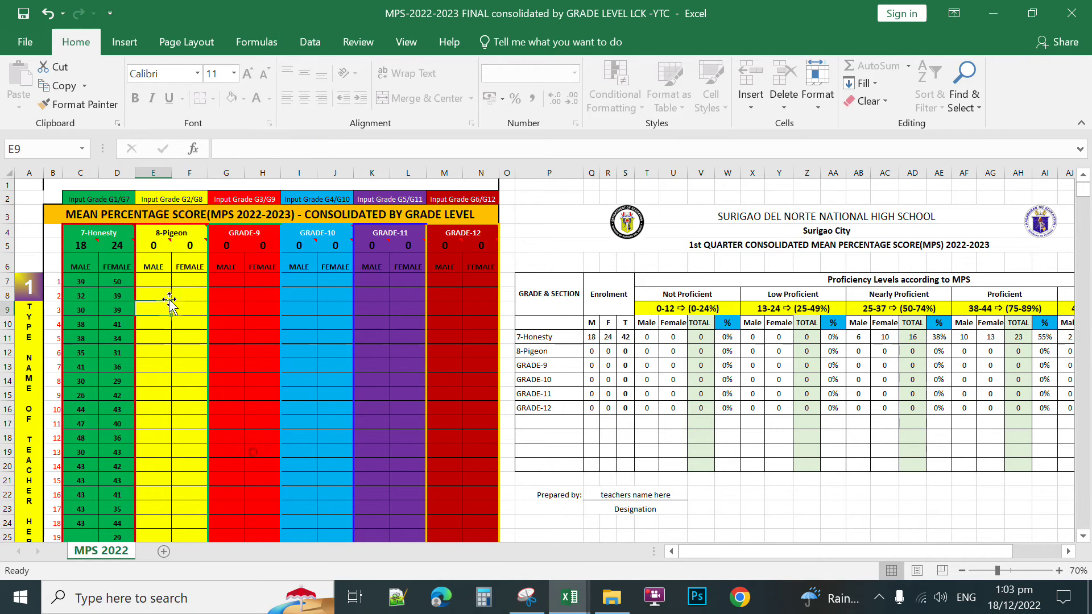
{"action": "left_click", "coordinate": [160, 281]}
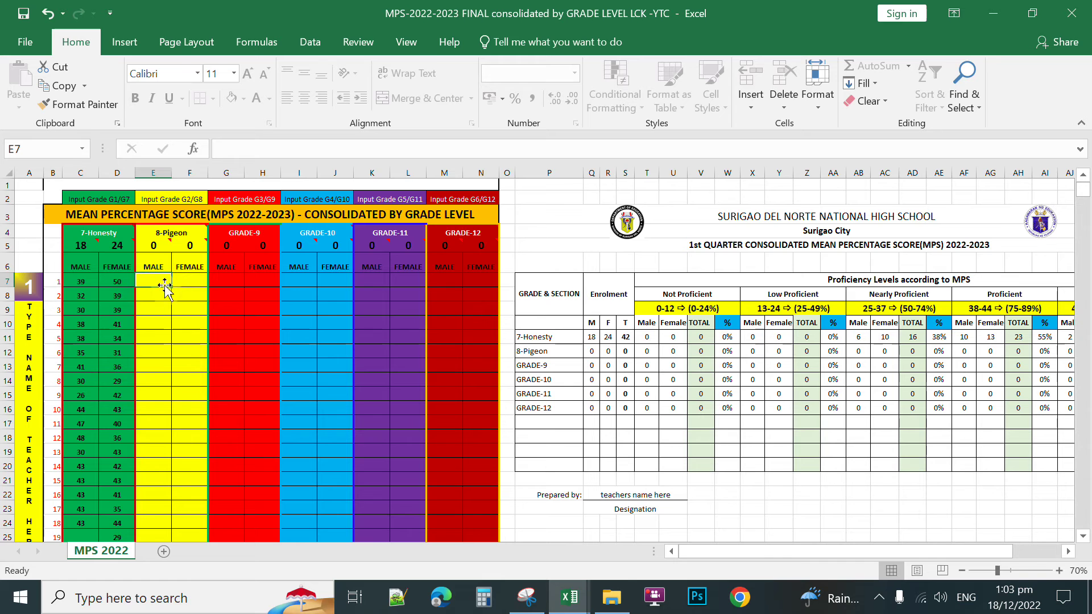
Step: Switch to the TLE e-class workbook and copy the male learners' Quarterly Assessment scores in AF12:AF29
{"action": "left_click", "coordinate": [570, 597]}
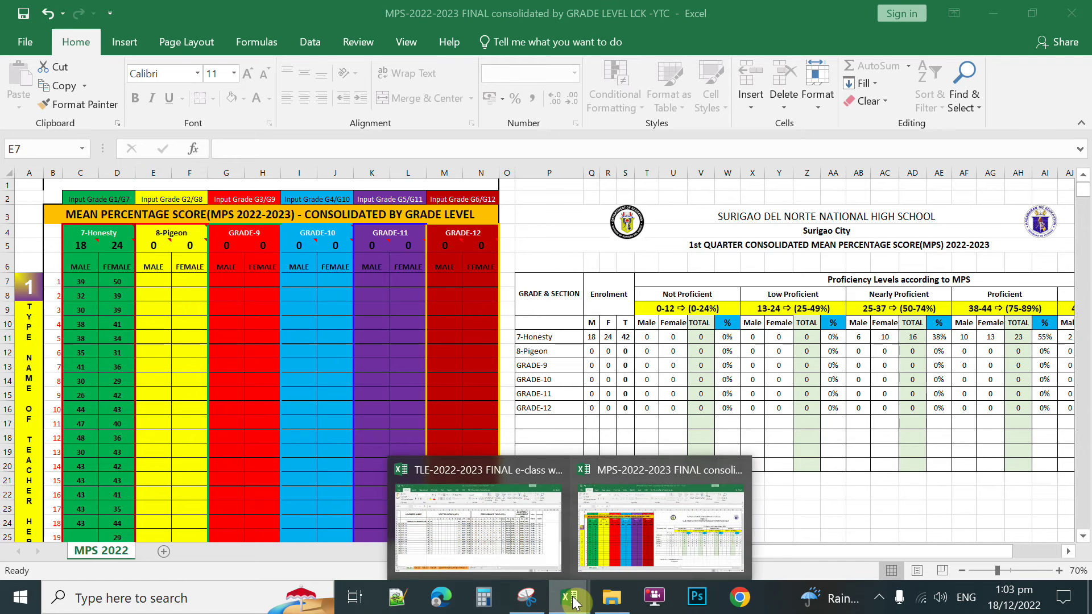
{"action": "left_click", "coordinate": [529, 517]}
{"action": "left_click", "coordinate": [1001, 349]}
{"action": "left_click_drag", "start_coordinate": [1086, 413], "coordinate": [1088, 259]}
{"action": "left_click_drag", "start_coordinate": [1088, 202], "coordinate": [1086, 190]}
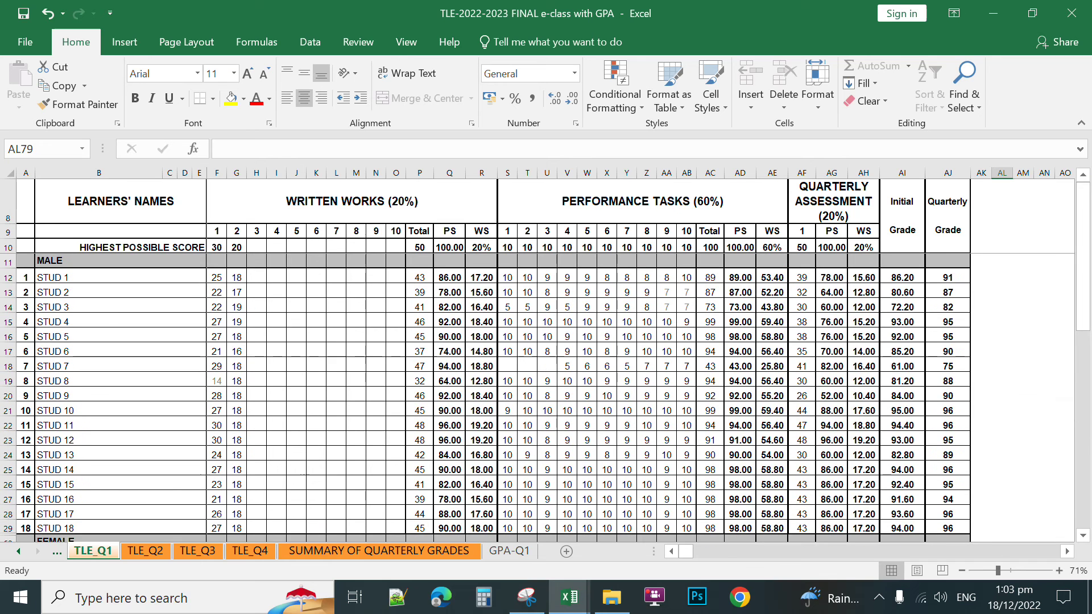
{"action": "left_click_drag", "start_coordinate": [802, 277], "coordinate": [796, 424]}
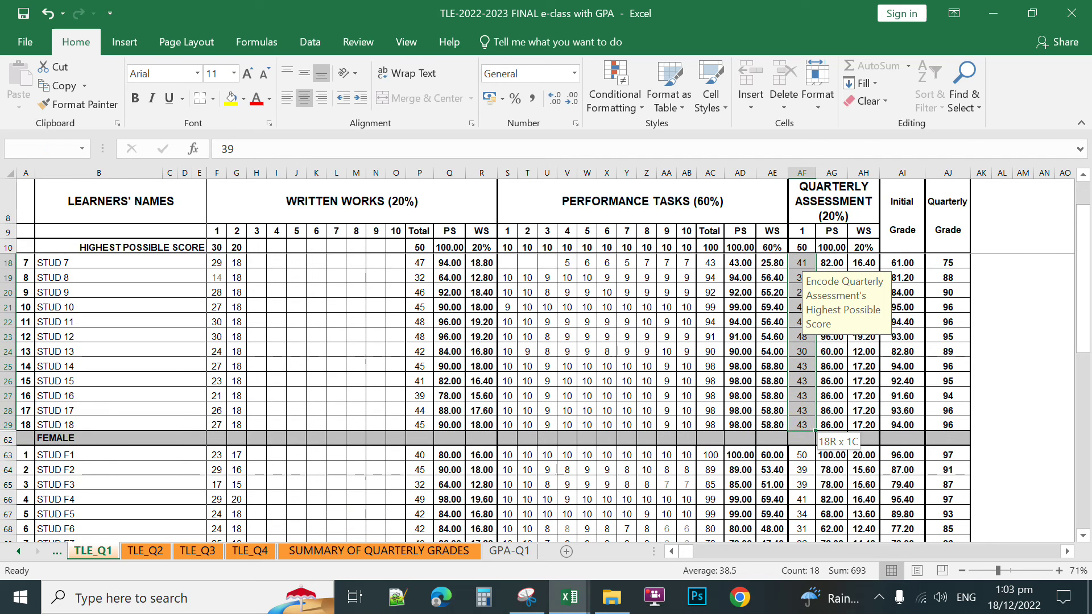
{"action": "right_click", "coordinate": [793, 376]}
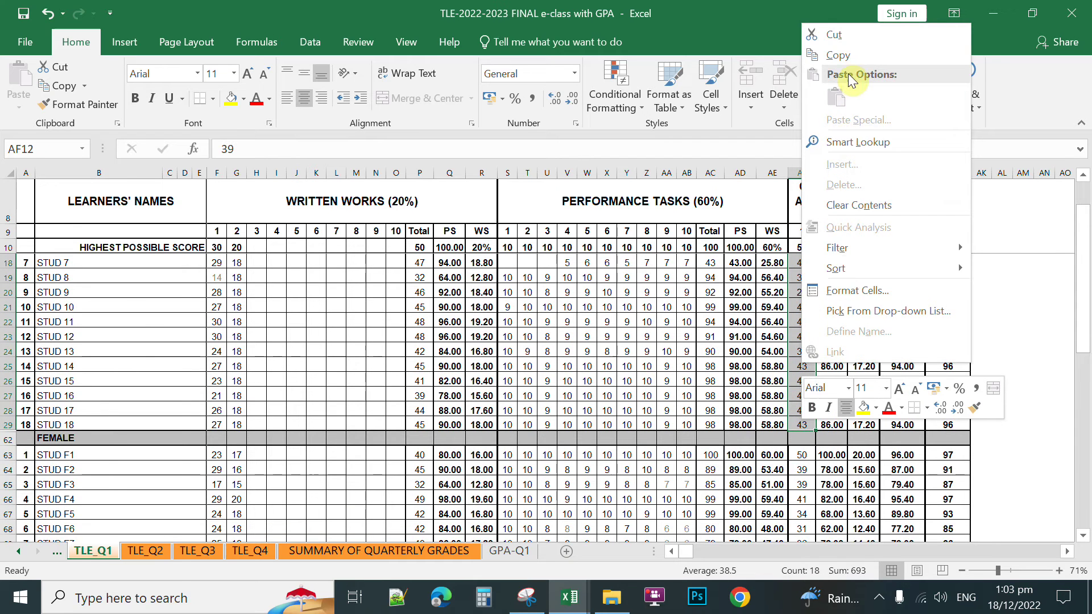
{"action": "left_click", "coordinate": [836, 55]}
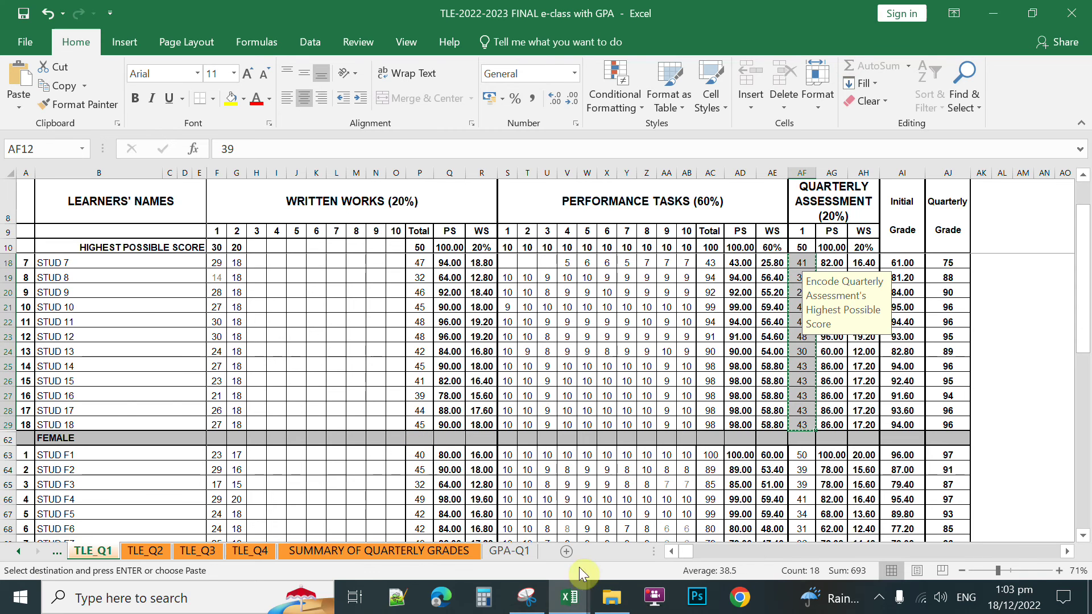
Step: Paste the copied male scores as values into the 8-Pigeon male column of the MPS workbook, starting at E7
{"action": "left_click", "coordinate": [573, 600]}
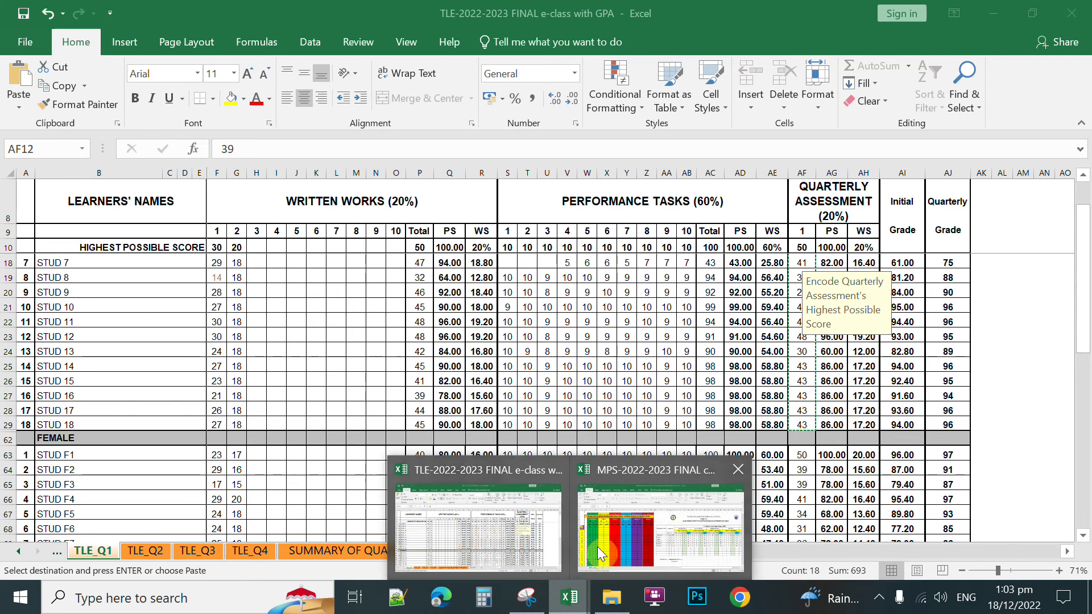
{"action": "left_click", "coordinate": [597, 540]}
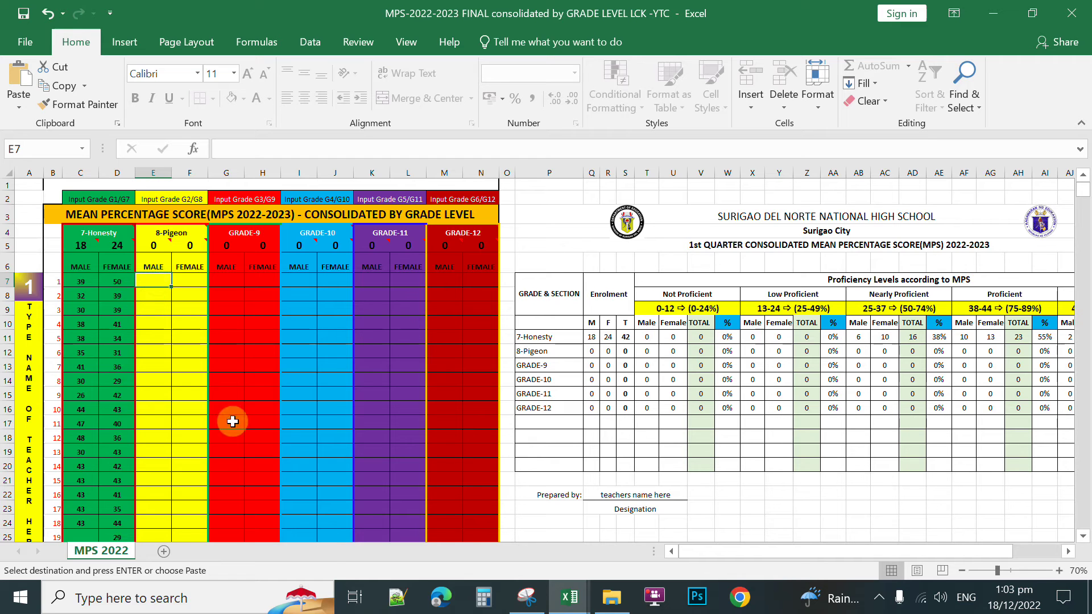
{"action": "key", "text": "shift+F10"}
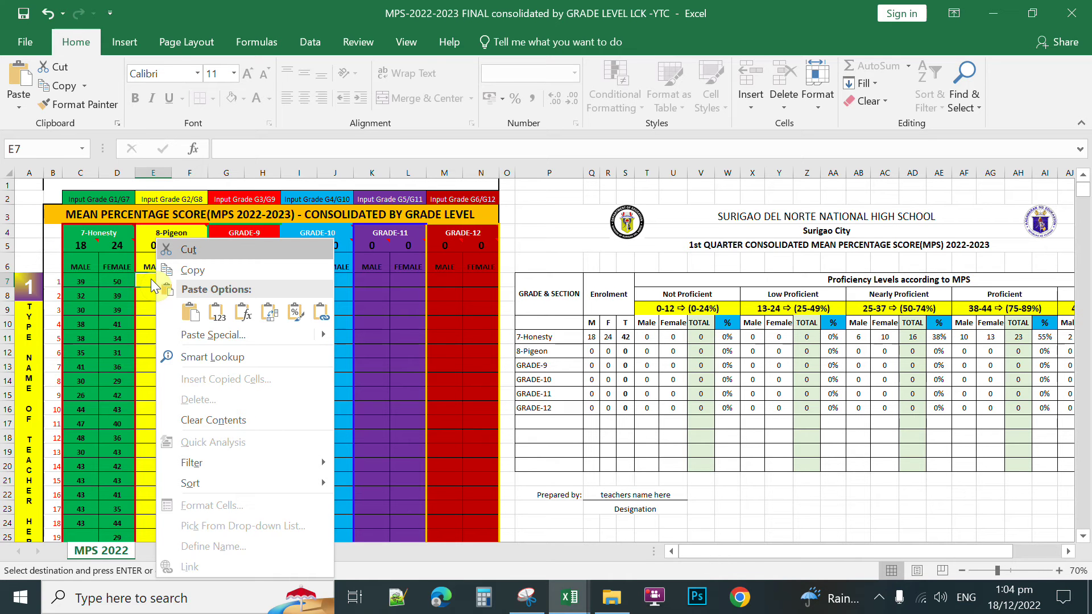
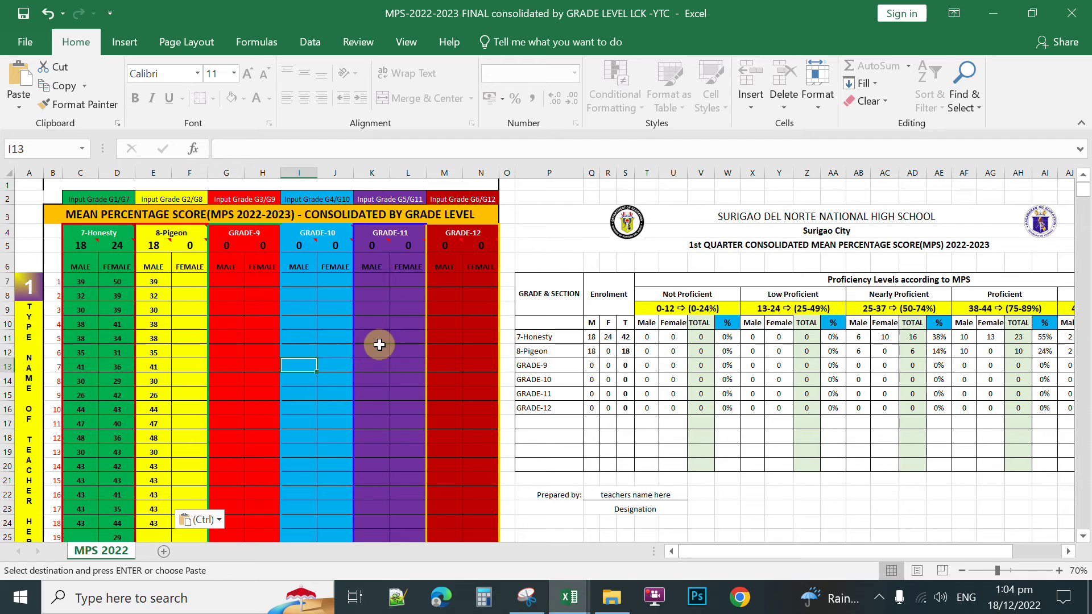
Step: Enter 8 as the first GRADE-12 male score in M7 and 50 as the first female score in N7
{"action": "left_click", "coordinate": [444, 281]}
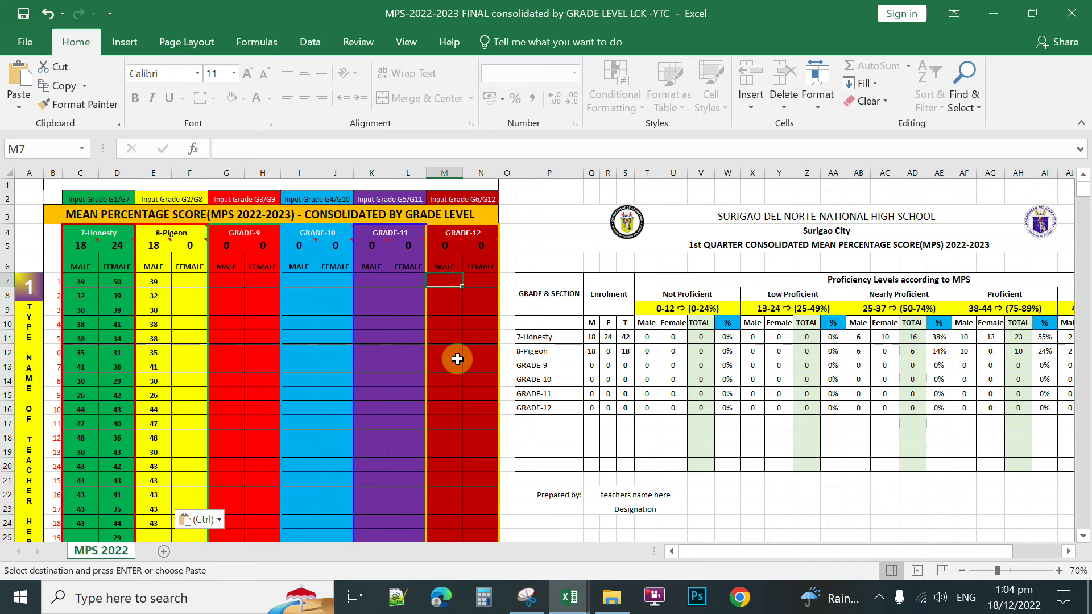
{"action": "type", "text": "8"}
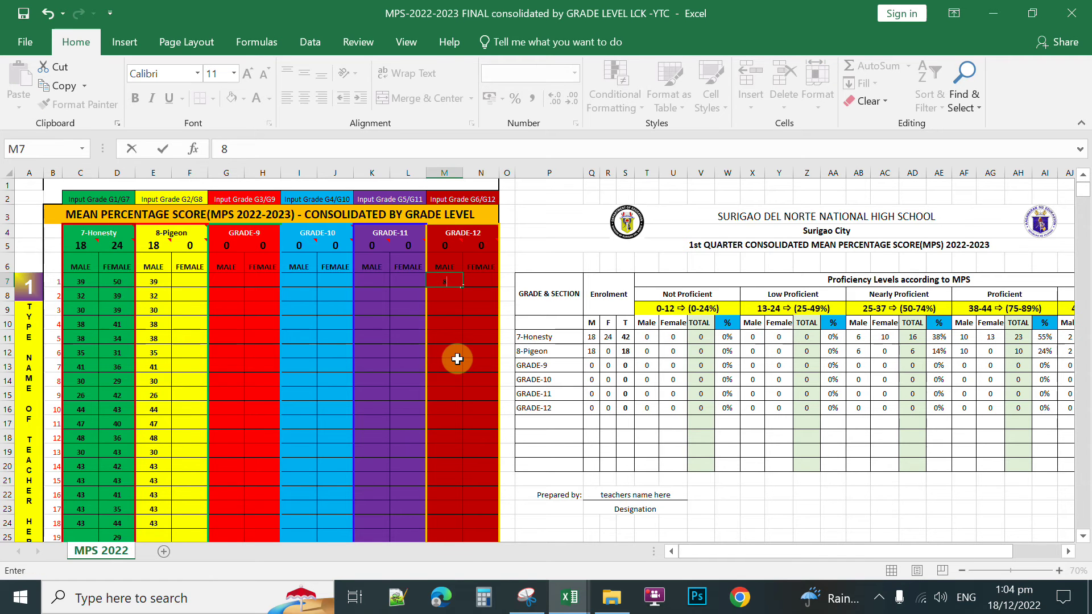
{"action": "key", "text": "ctrl+Return"}
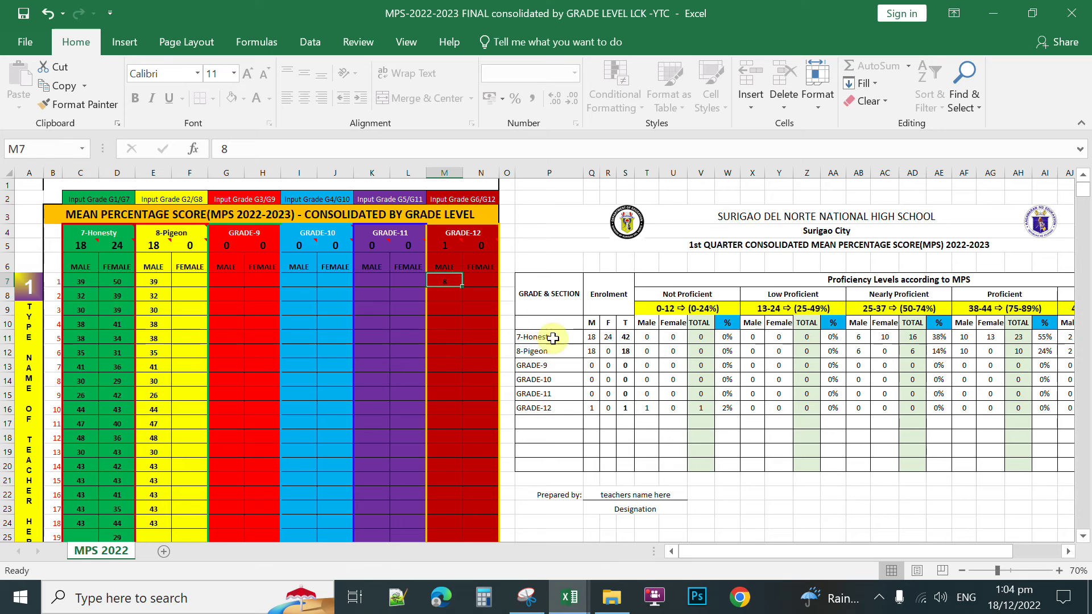
{"action": "left_click", "coordinate": [449, 286]}
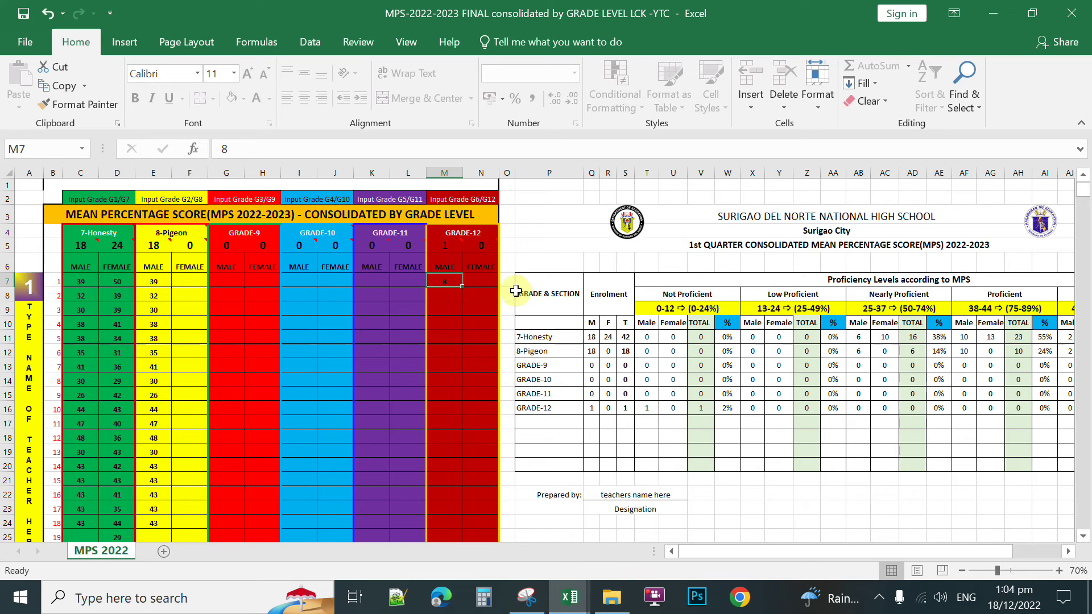
{"action": "left_click", "coordinate": [479, 280]}
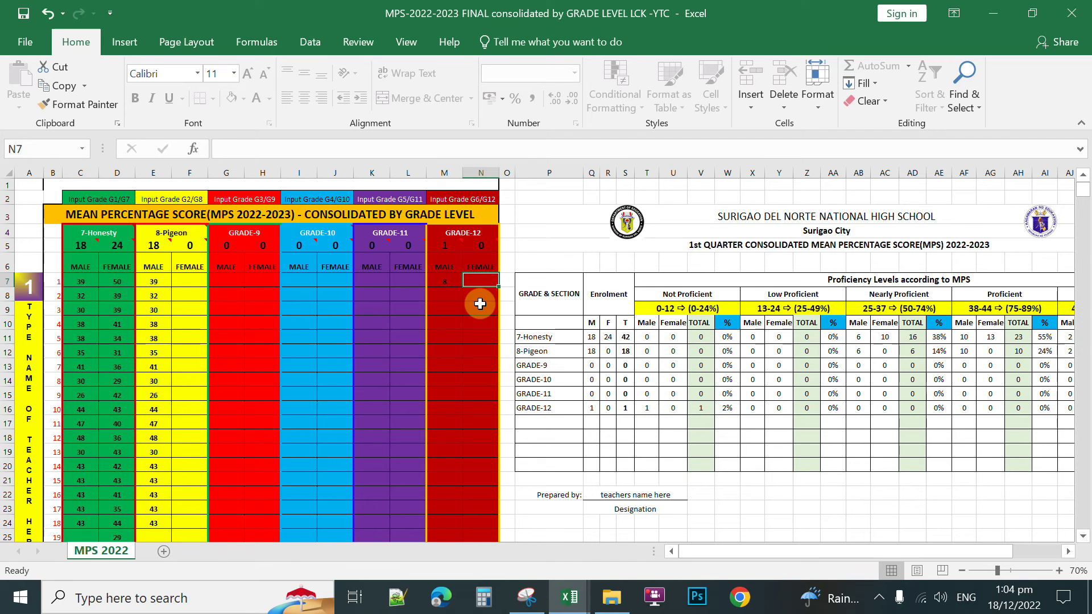
{"action": "type", "text": "50"}
{"action": "key", "text": "Return"}
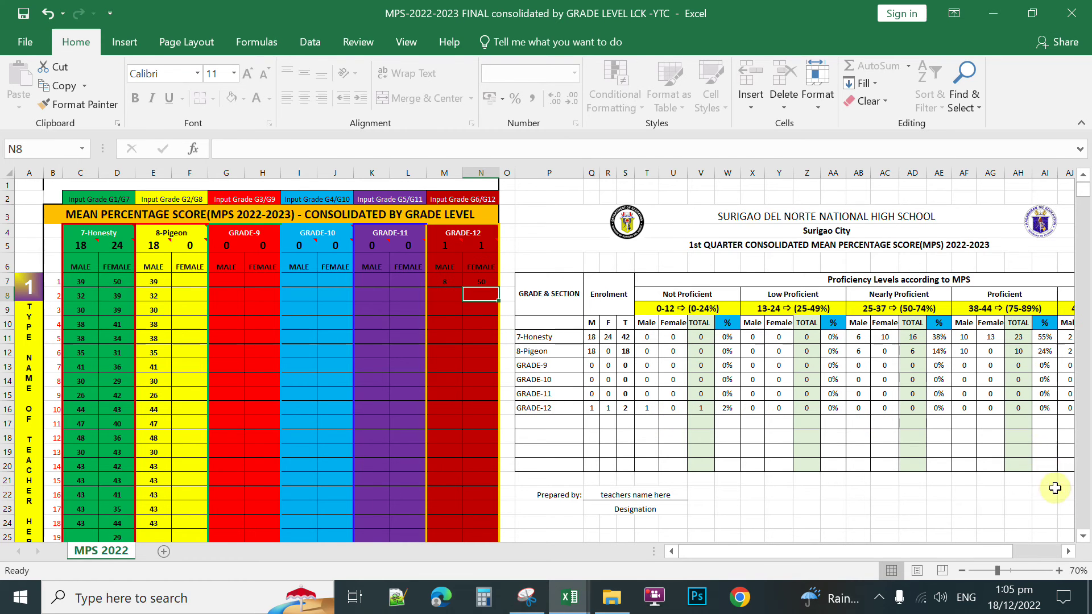
Step: Check the GRADE-12 row through the Highly Proficient columns, and compare the section headings in row 4 with the Grade & Section list
{"action": "left_click", "coordinate": [1068, 551]}
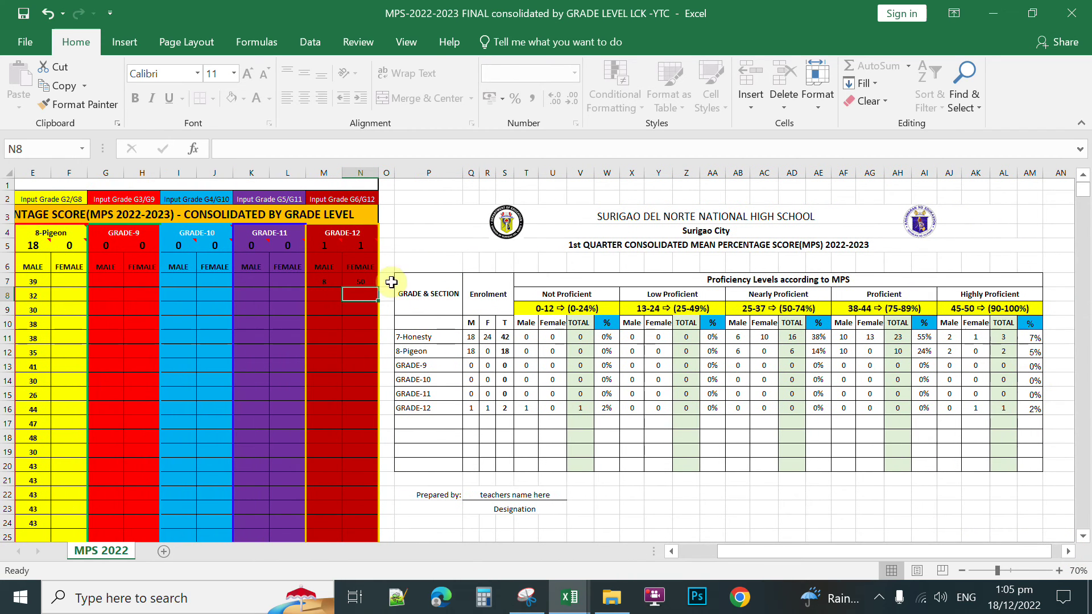
{"action": "left_click", "coordinate": [976, 408]}
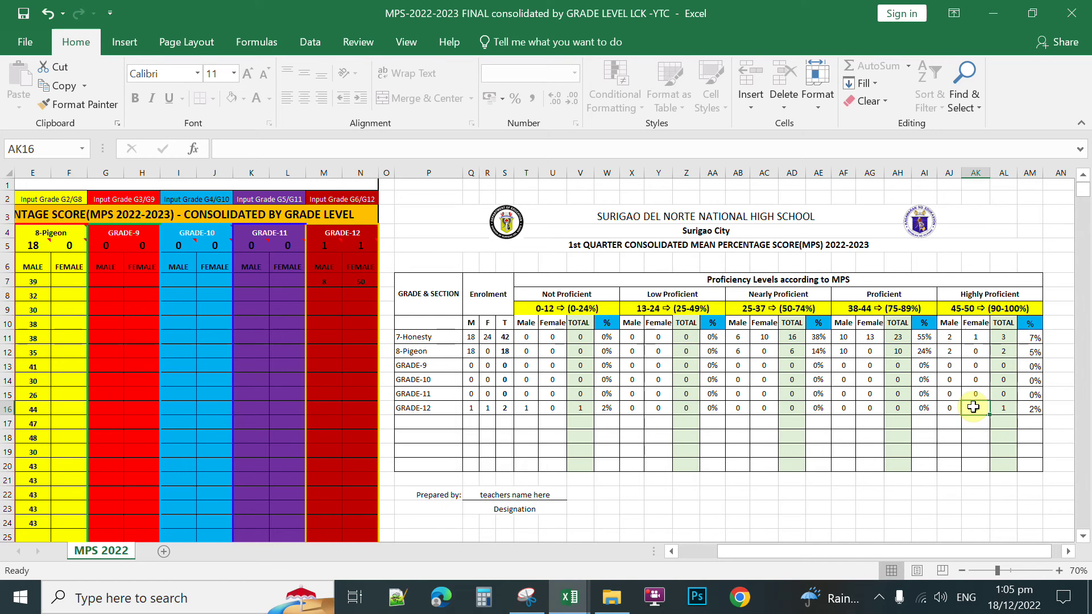
{"action": "left_click_drag", "start_coordinate": [888, 550], "coordinate": [716, 546]}
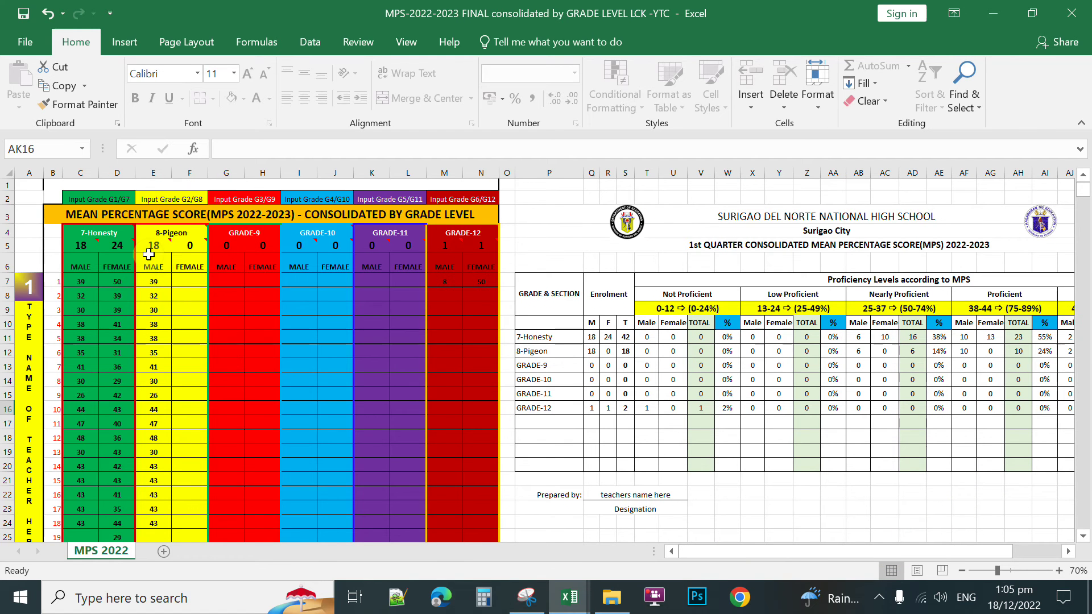
{"action": "left_click", "coordinate": [94, 233]}
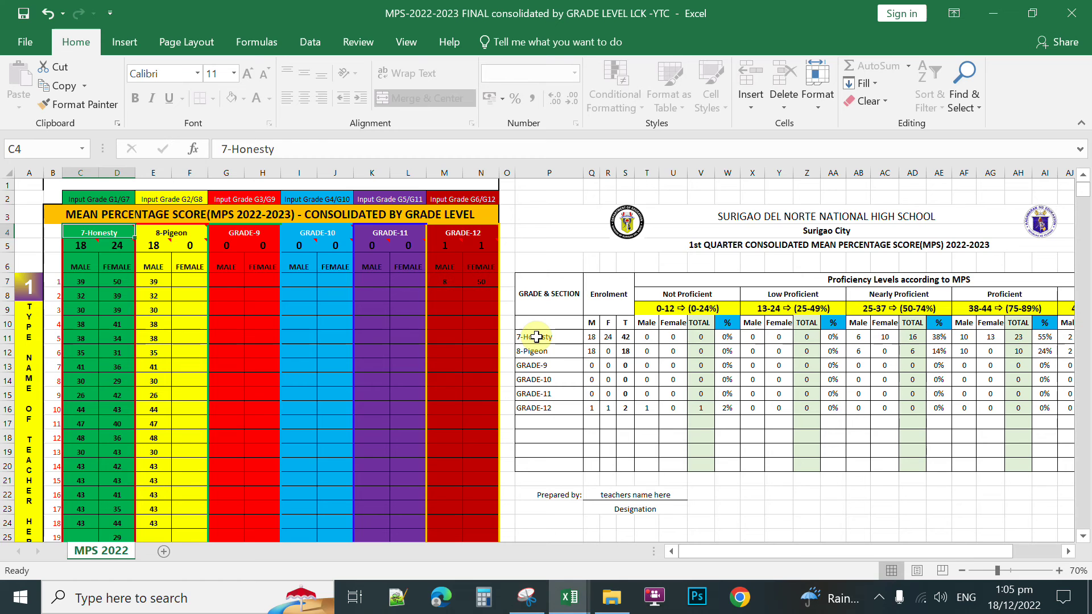
{"action": "key", "text": "Right"}
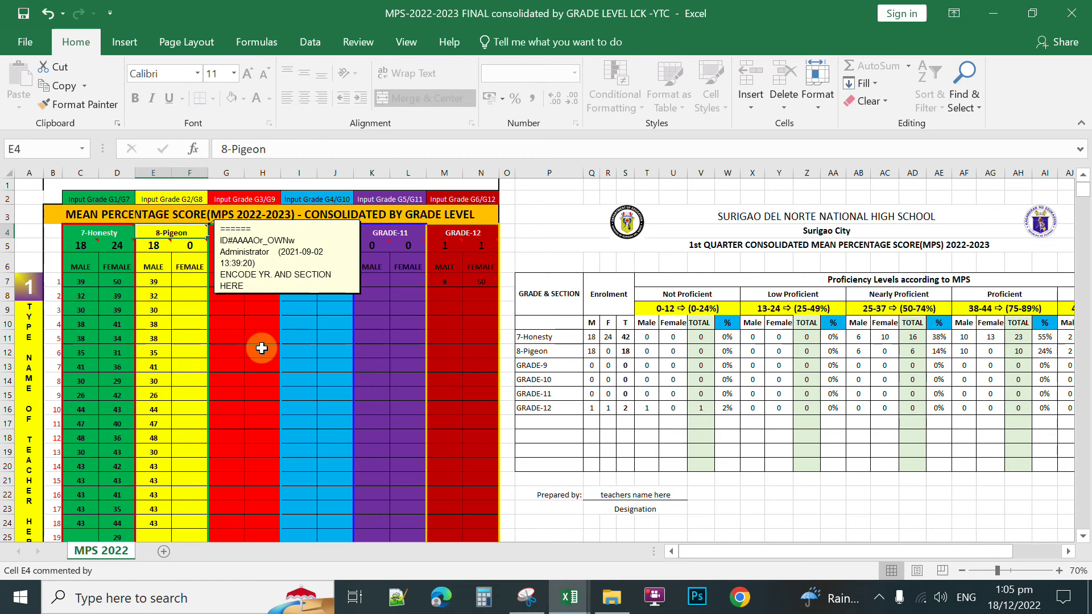
{"action": "left_click", "coordinate": [528, 351]}
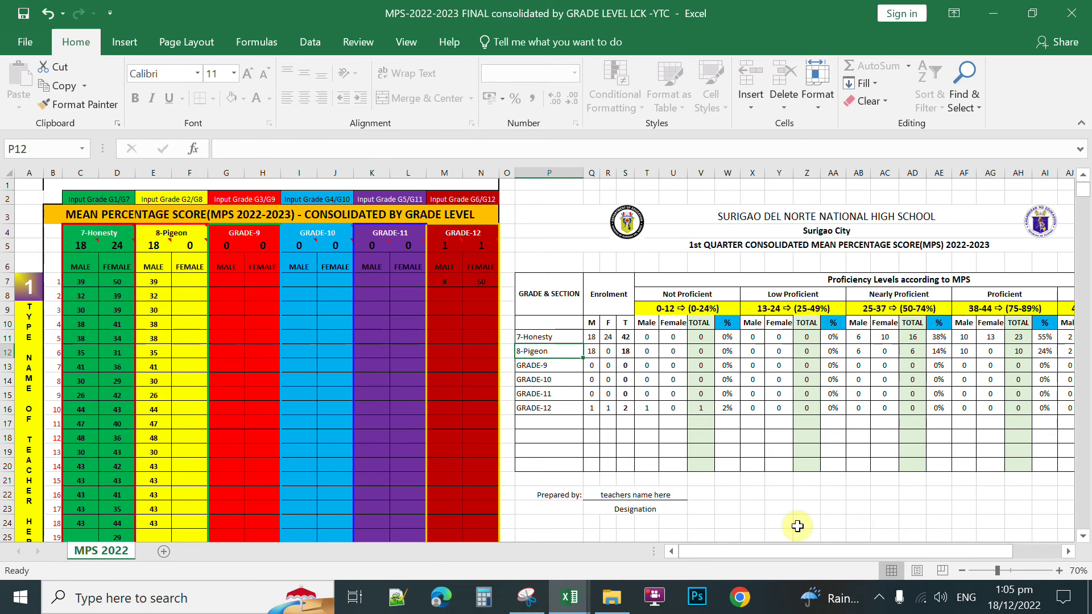
{"action": "left_click", "coordinate": [250, 232]}
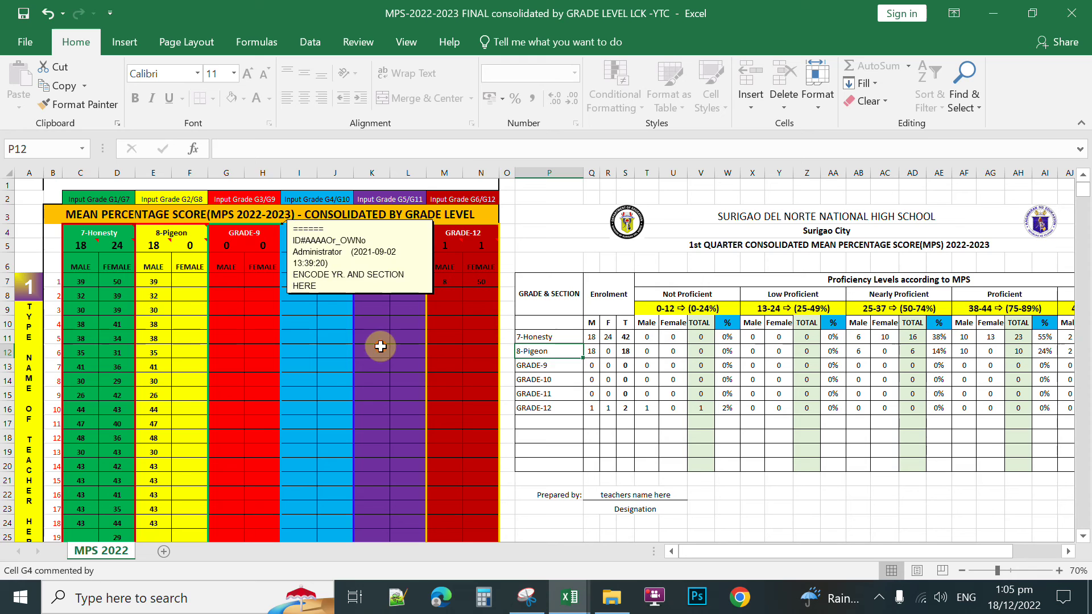
{"action": "left_click", "coordinate": [549, 365]}
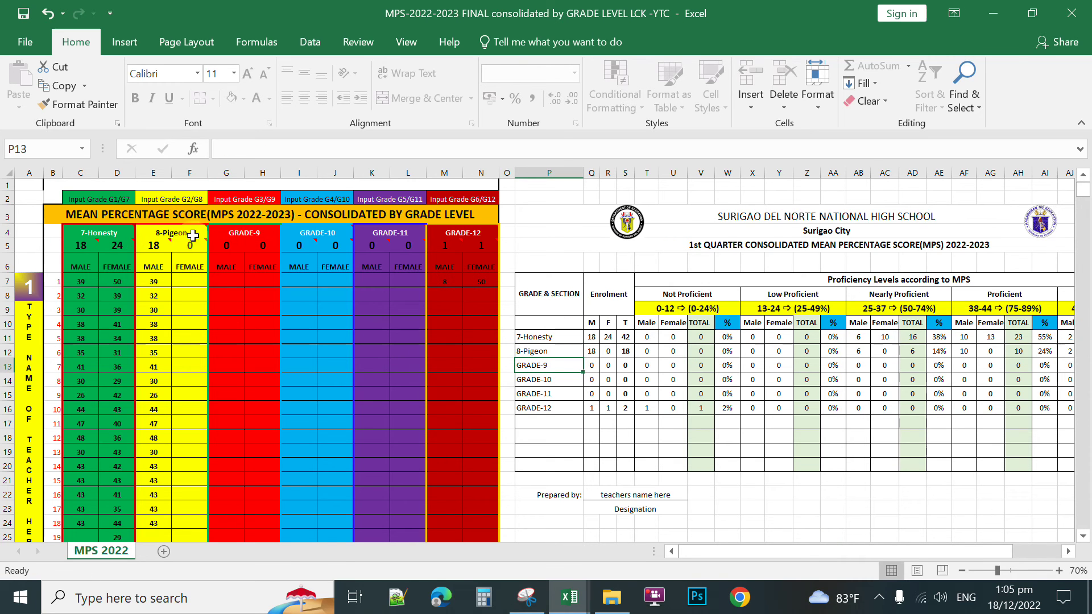
Step: Look through the score rows of the first teacher block down to the start of block 2, and return to the sheet's beginning
{"action": "mouse_move", "coordinate": [468, 227]}
{"action": "scroll", "coordinate": [151, 312], "scroll_direction": "down", "scroll_amount": 1}
{"action": "scroll", "coordinate": [188, 311], "scroll_direction": "up", "scroll_amount": 1}
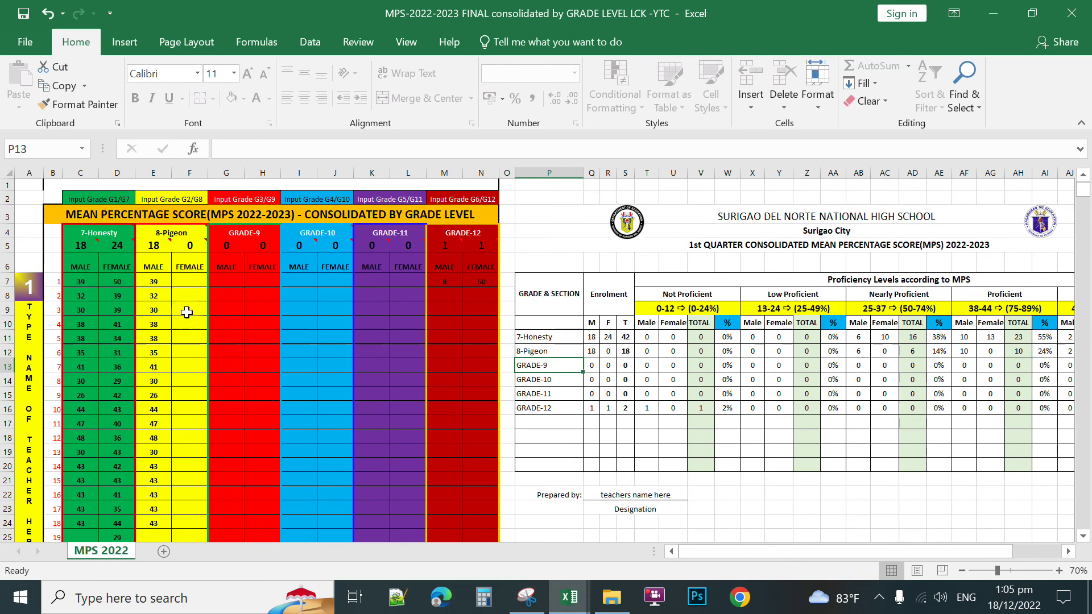
{"action": "scroll", "coordinate": [185, 316], "scroll_direction": "down", "scroll_amount": 5}
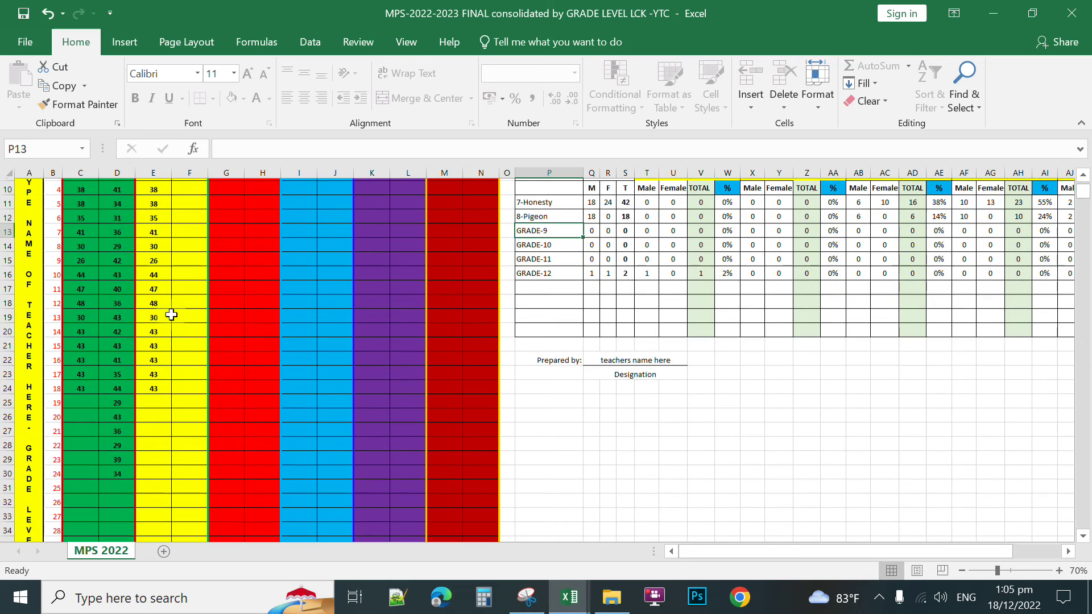
{"action": "scroll", "coordinate": [230, 491], "scroll_direction": "down", "scroll_amount": 7}
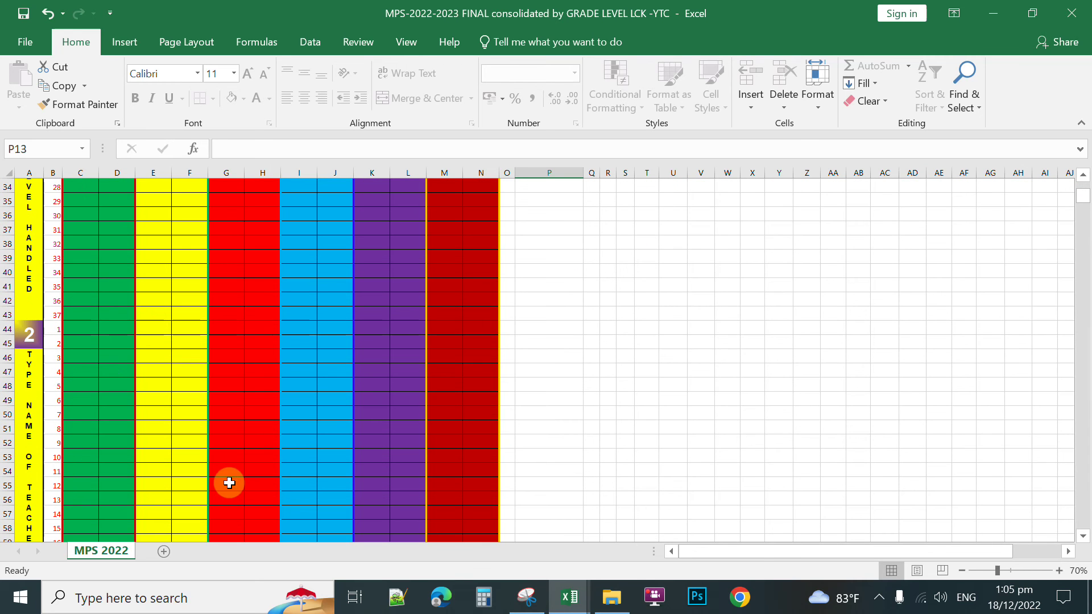
{"action": "scroll", "coordinate": [142, 324], "scroll_direction": "down", "scroll_amount": 1}
{"action": "scroll", "coordinate": [136, 320], "scroll_direction": "up", "scroll_amount": 5}
{"action": "scroll", "coordinate": [135, 319], "scroll_direction": "up", "scroll_amount": 8}
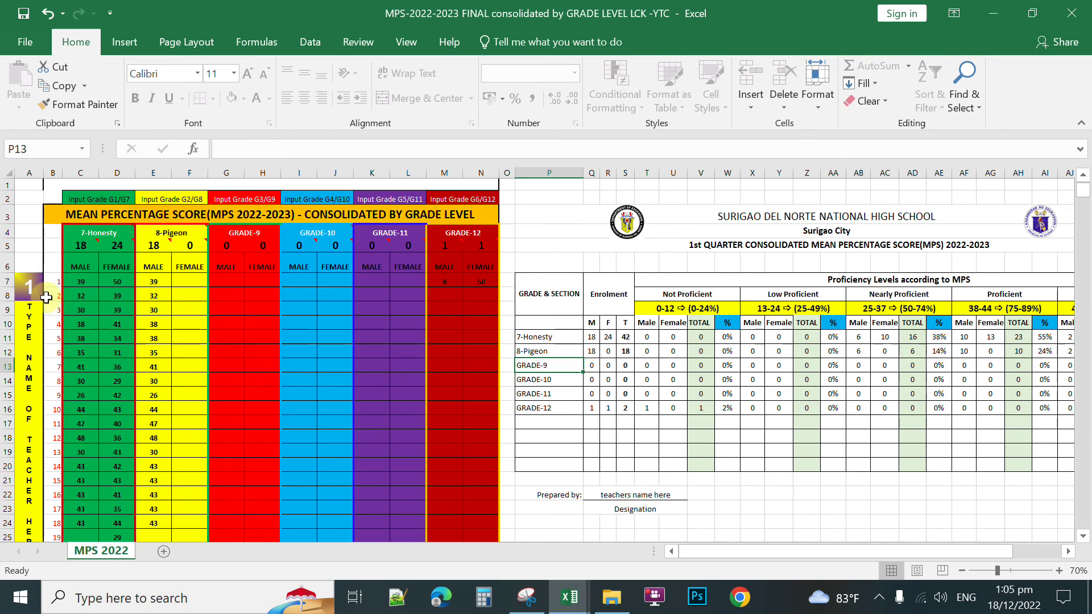
Step: Select the block 1 number in column A and examine the layout of the numbered teacher blocks through block 4
{"action": "left_click", "coordinate": [30, 287]}
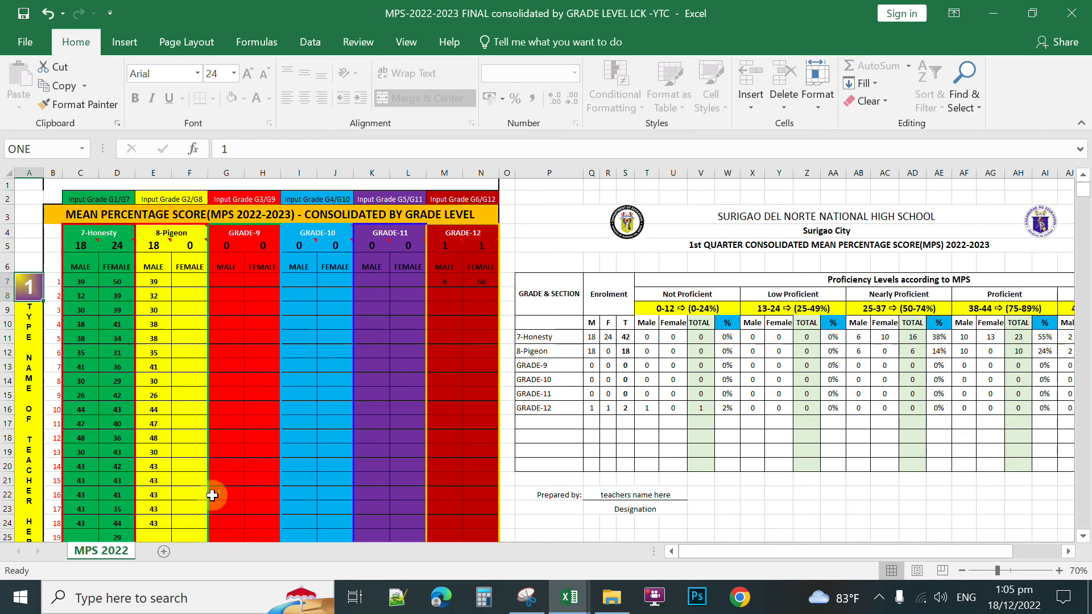
{"action": "scroll", "coordinate": [145, 327], "scroll_direction": "down", "scroll_amount": 1}
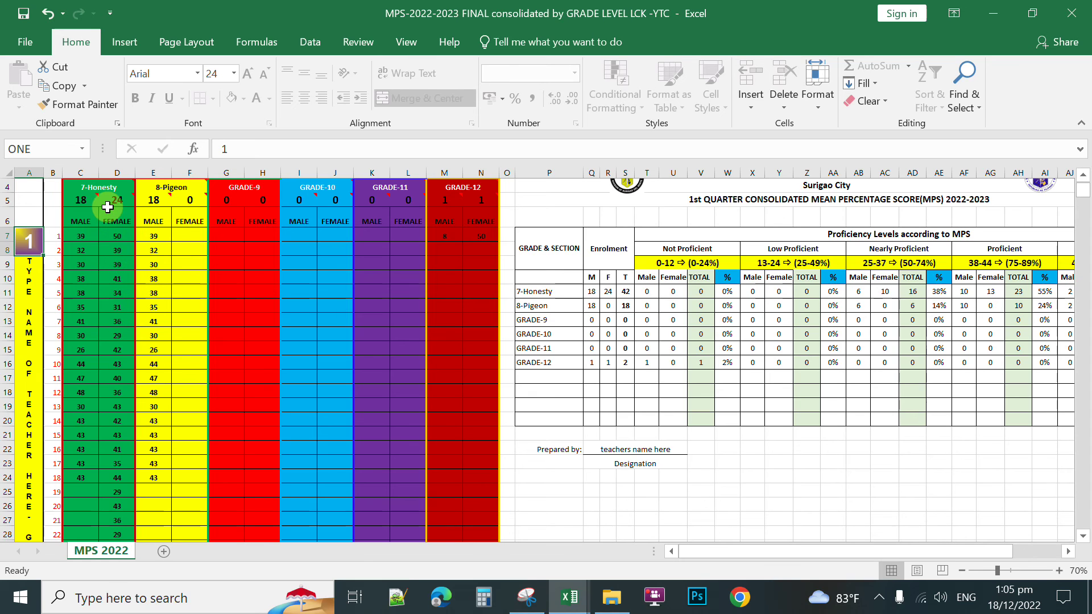
{"action": "mouse_move", "coordinate": [111, 188]}
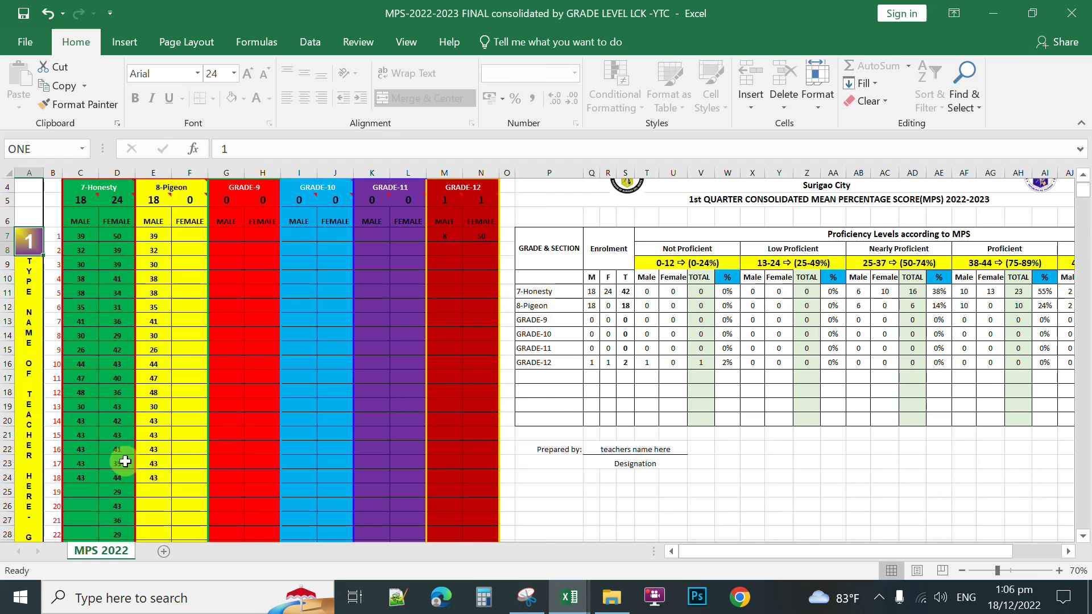
{"action": "scroll", "coordinate": [113, 413], "scroll_direction": "down", "scroll_amount": 4}
{"action": "scroll", "coordinate": [113, 413], "scroll_direction": "up", "scroll_amount": 2}
{"action": "scroll", "coordinate": [107, 399], "scroll_direction": "down", "scroll_amount": 7}
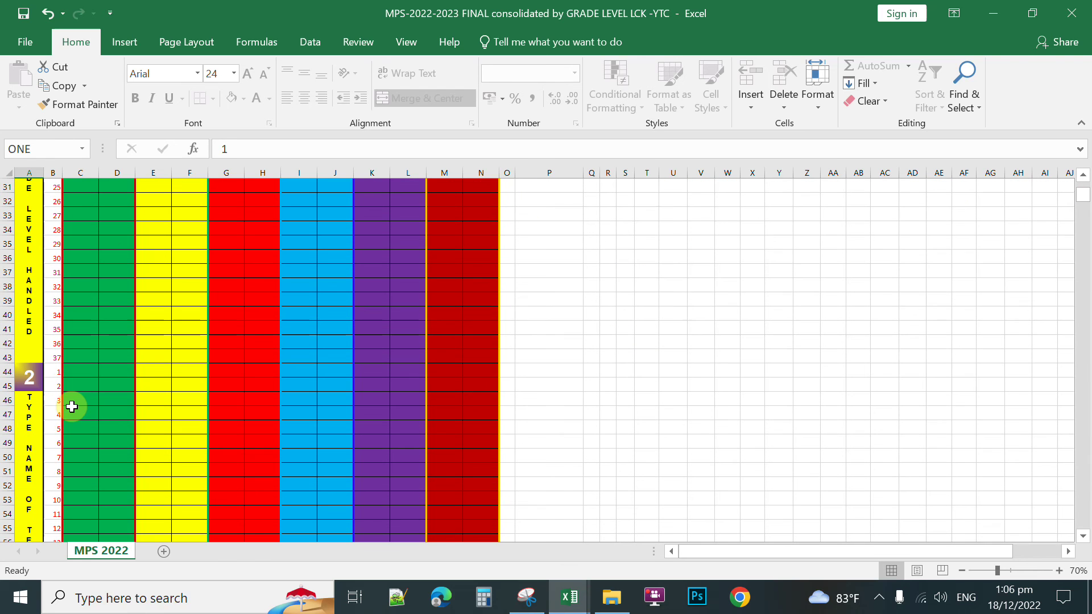
{"action": "scroll", "coordinate": [76, 392], "scroll_direction": "down", "scroll_amount": 4}
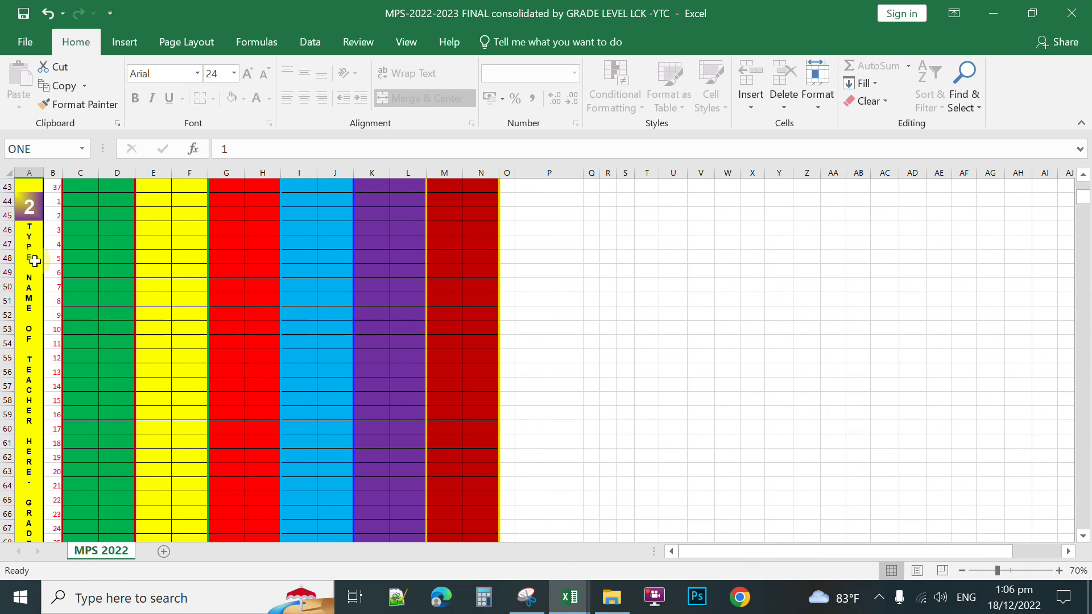
{"action": "scroll", "coordinate": [108, 382], "scroll_direction": "down", "scroll_amount": 12}
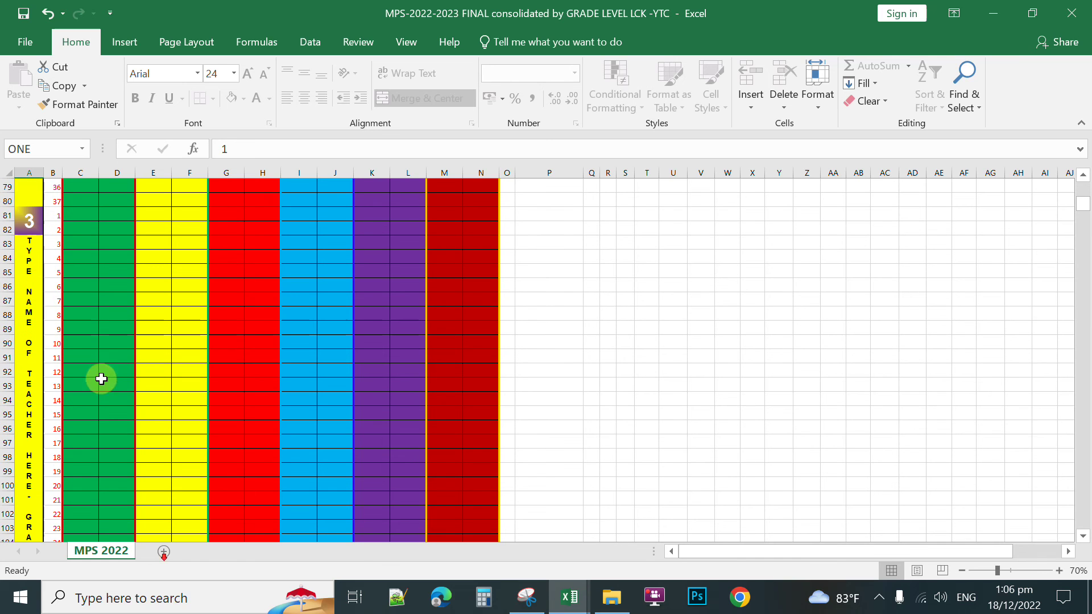
{"action": "scroll", "coordinate": [90, 360], "scroll_direction": "down", "scroll_amount": 12}
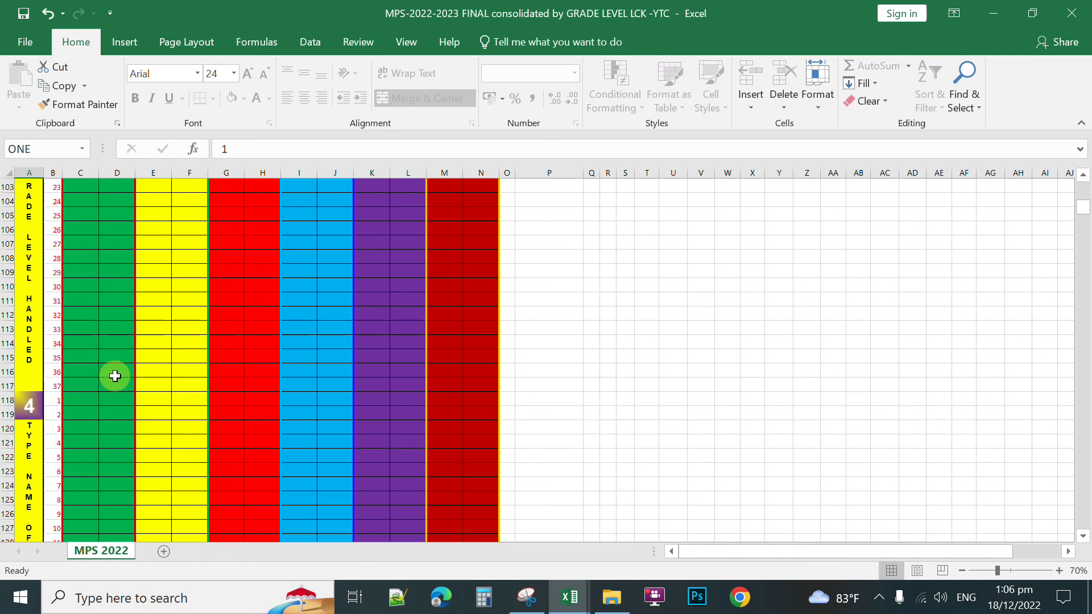
{"action": "scroll", "coordinate": [85, 295], "scroll_direction": "down", "scroll_amount": 2}
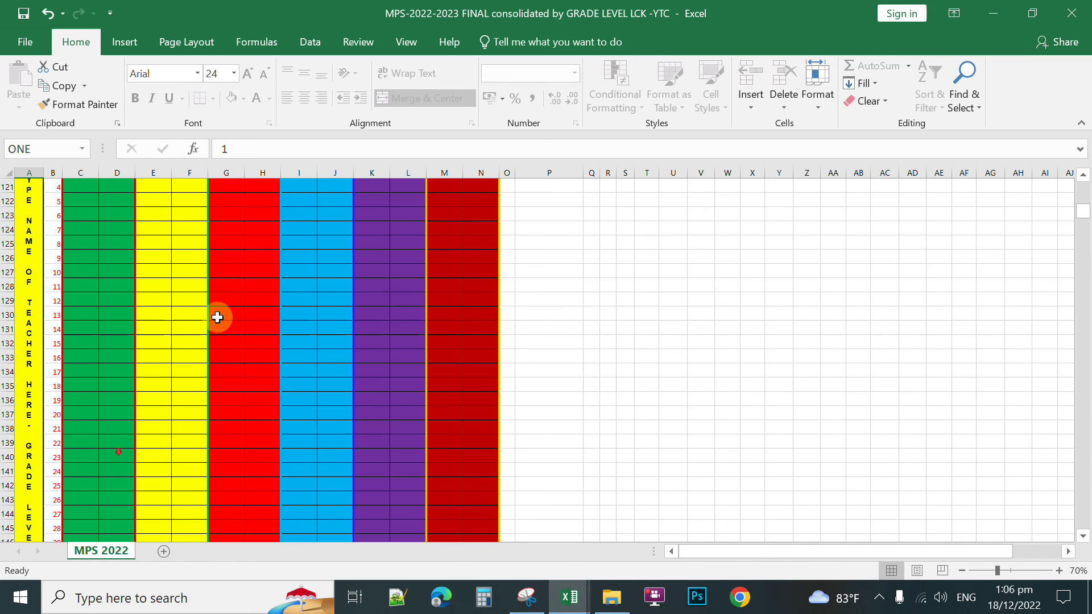
Step: Look through the teacher blocks to the sheet's end, then examine the summary's heading lines, left-hand logo and signature line
{"action": "left_click_drag", "start_coordinate": [1082, 224], "coordinate": [1052, 538]}
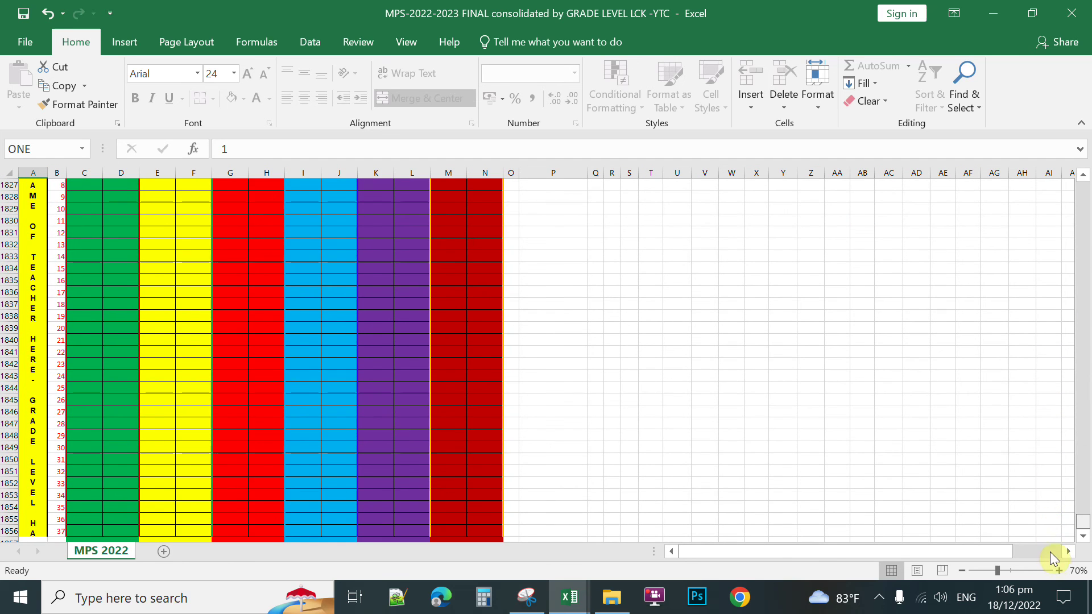
{"action": "left_click_drag", "start_coordinate": [1083, 517], "coordinate": [1084, 179]}
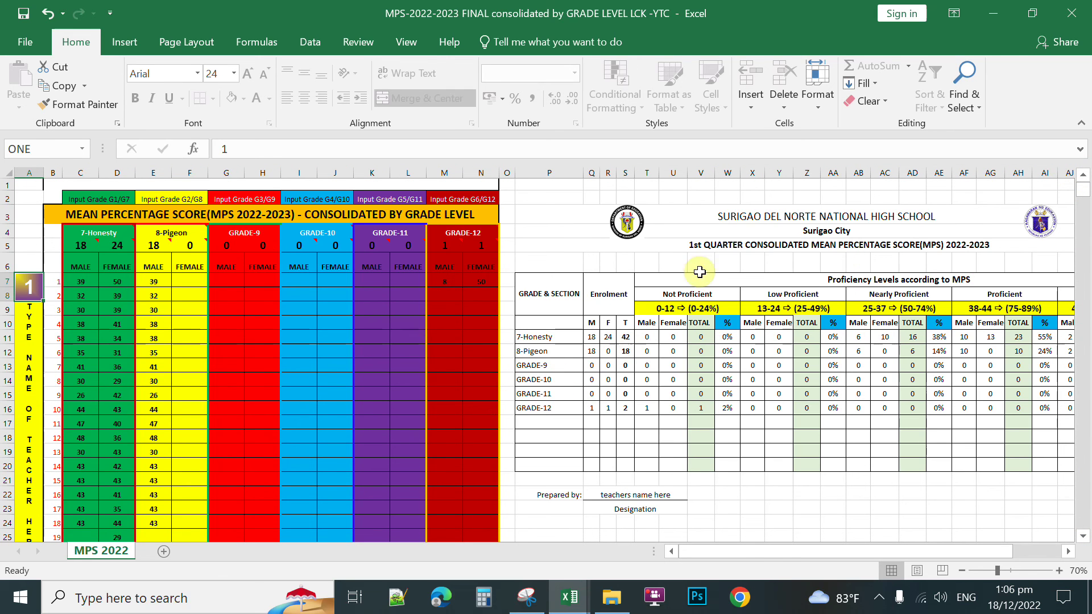
{"action": "left_click", "coordinate": [748, 218]}
{"action": "left_click_drag", "start_coordinate": [748, 217], "coordinate": [751, 264]}
{"action": "left_click", "coordinate": [622, 227]}
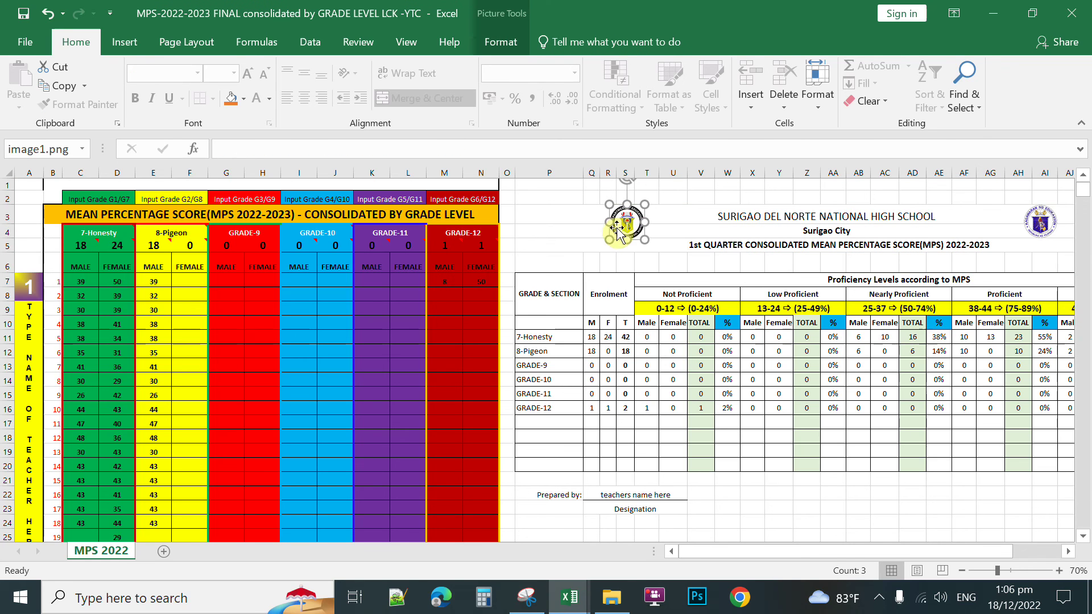
{"action": "left_click", "coordinate": [645, 493]}
{"action": "left_click", "coordinate": [748, 505]}
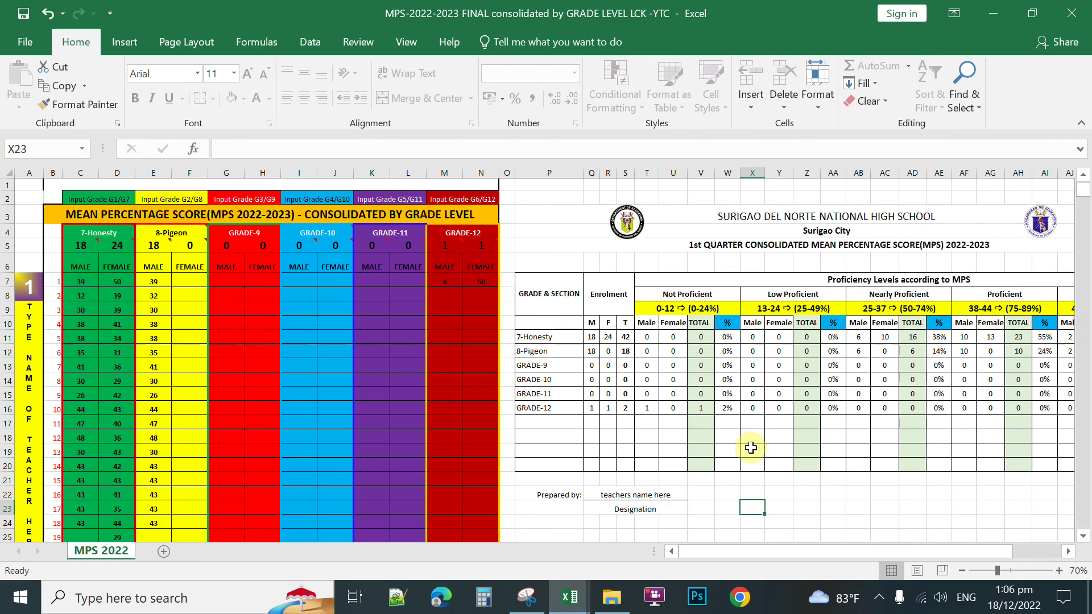
Step: Replace the logo left of the school heading with another logo picture from the LOGO 2019 folder on Local Disk (D:)
{"action": "right_click", "coordinate": [629, 225]}
{"action": "key", "text": "Escape"}
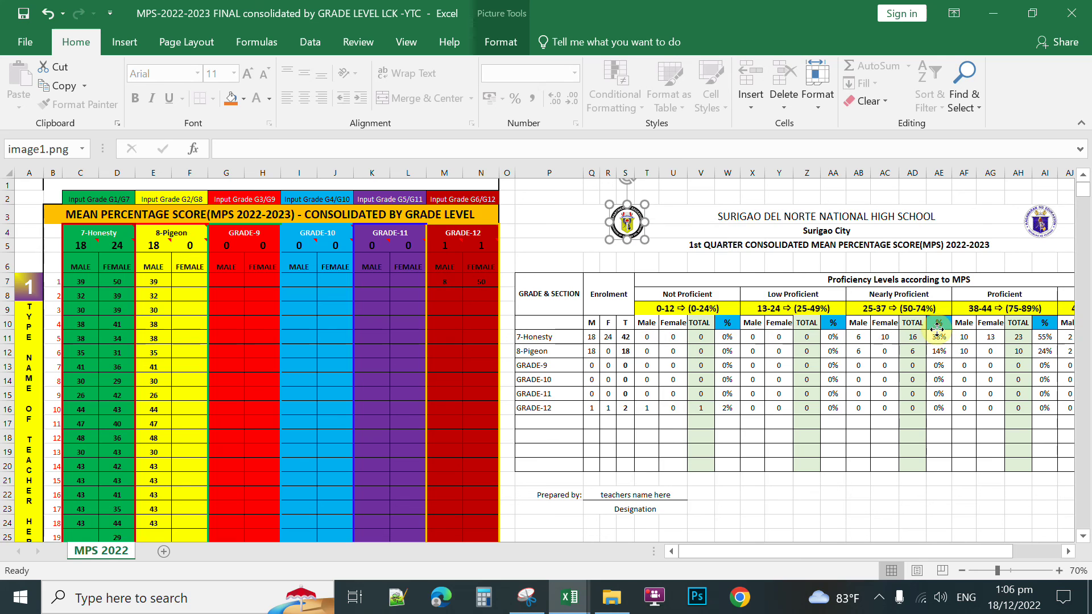
{"action": "right_click", "coordinate": [630, 225]}
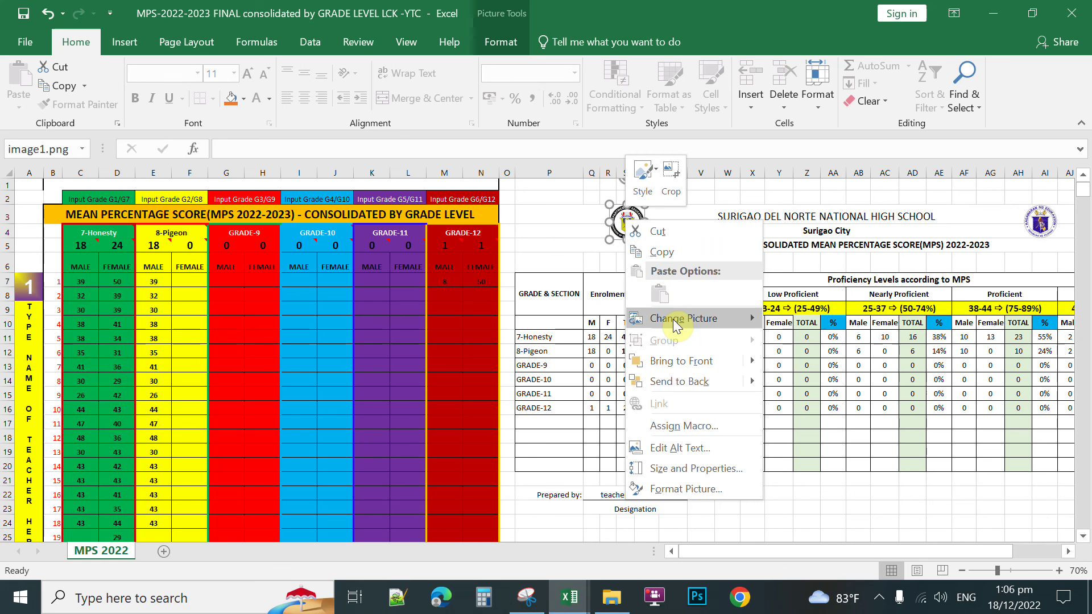
{"action": "mouse_move", "coordinate": [673, 319]}
{"action": "left_click", "coordinate": [796, 321]}
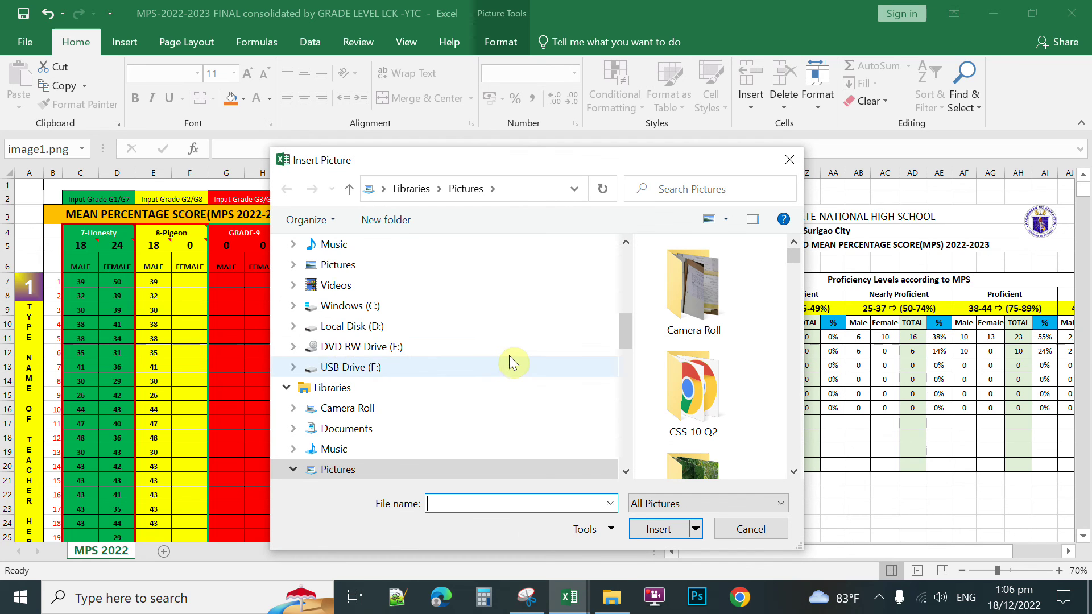
{"action": "left_click", "coordinate": [293, 326]}
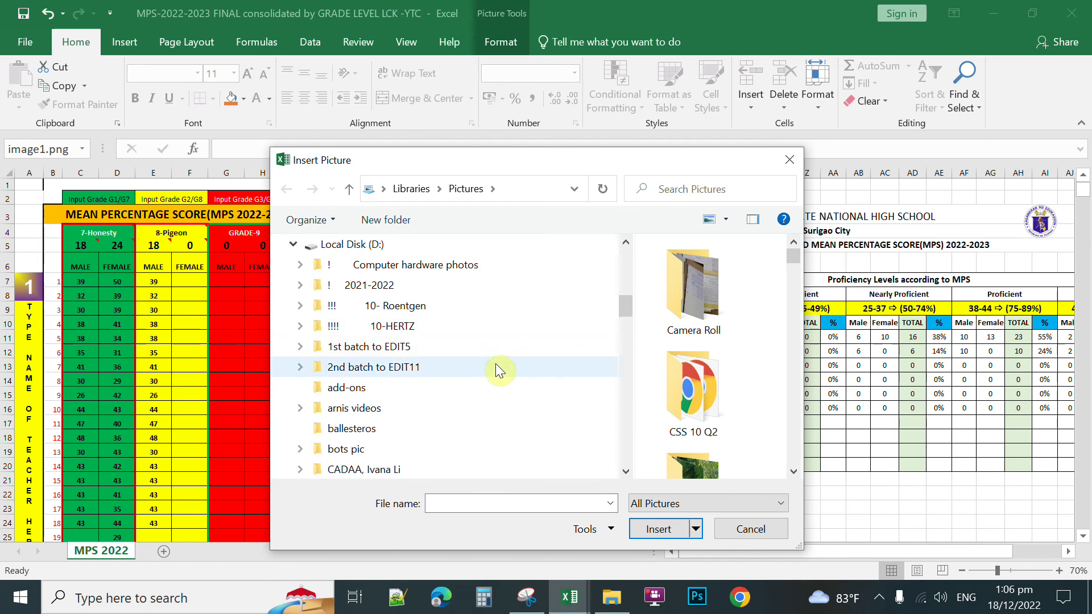
{"action": "scroll", "coordinate": [361, 324], "scroll_direction": "down", "scroll_amount": 8}
{"action": "left_click", "coordinate": [361, 325]}
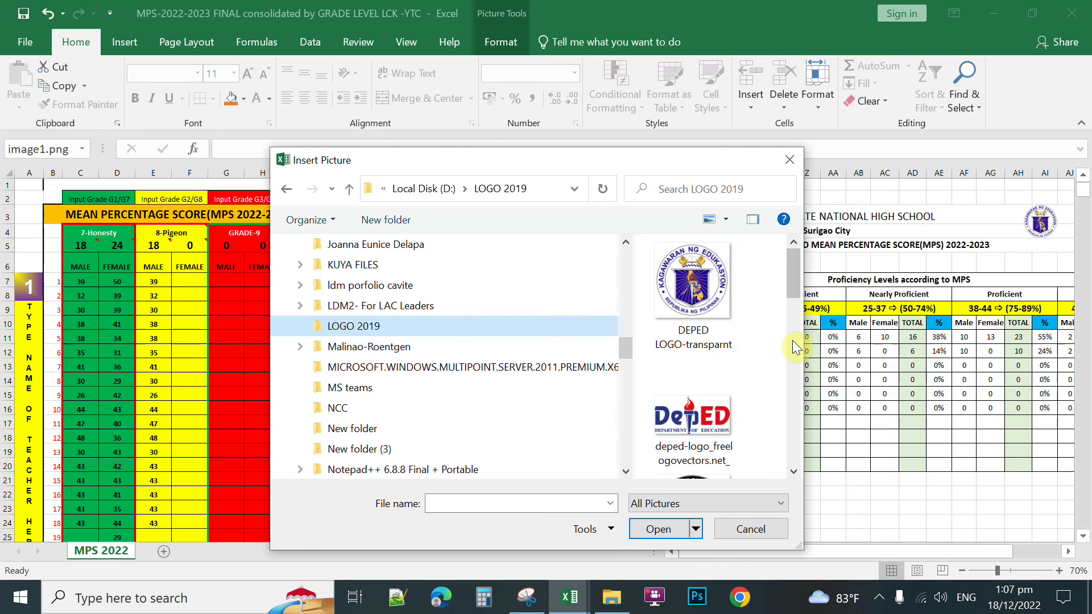
{"action": "left_click_drag", "start_coordinate": [790, 278], "coordinate": [792, 398]}
{"action": "left_click", "coordinate": [715, 409]}
{"action": "left_click", "coordinate": [678, 529]}
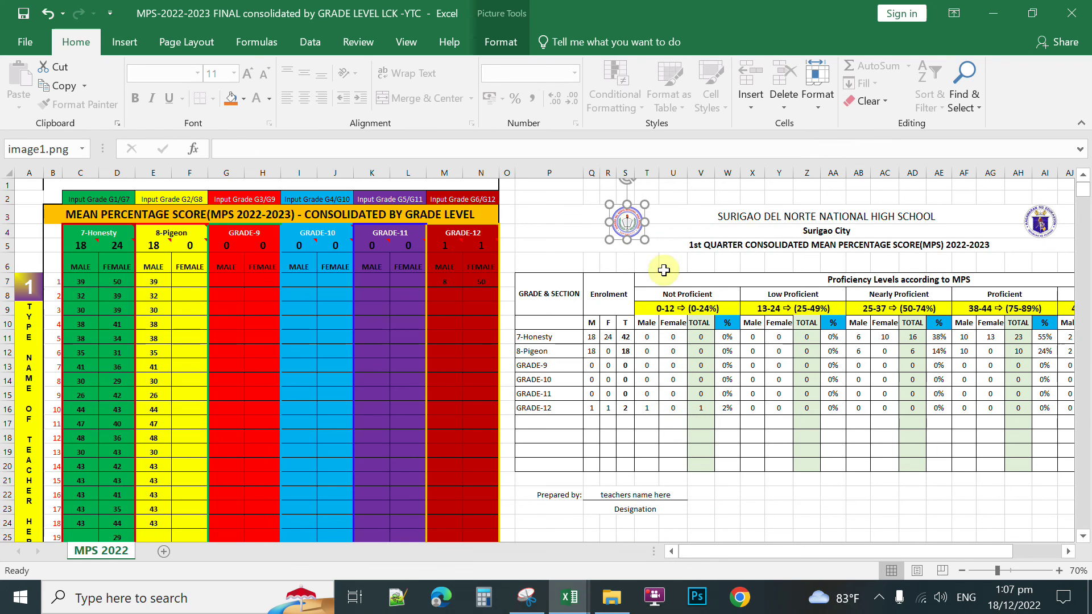
{"action": "left_click", "coordinate": [668, 232]}
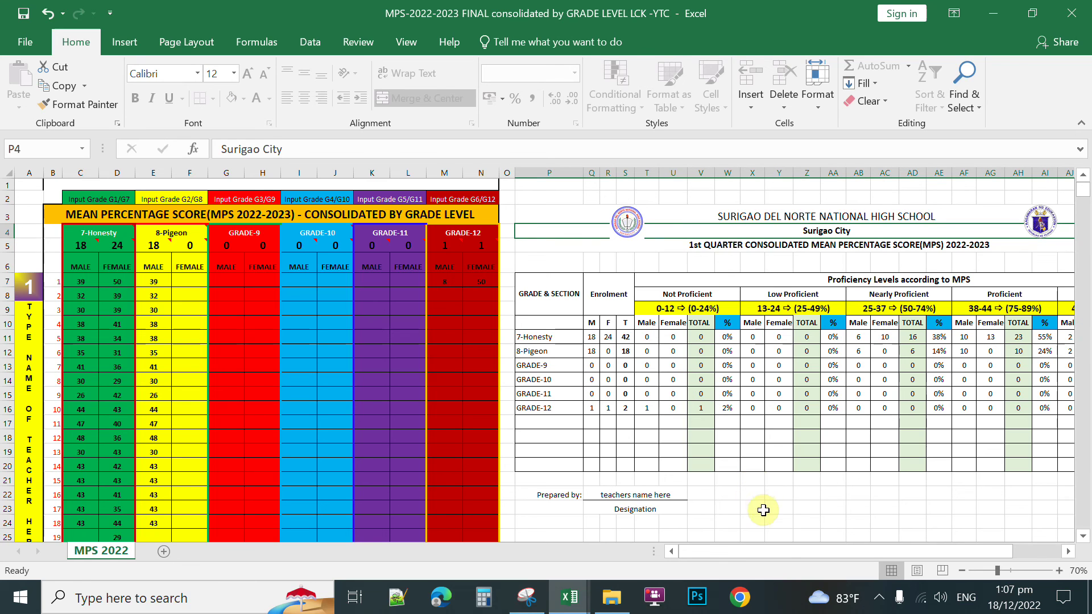